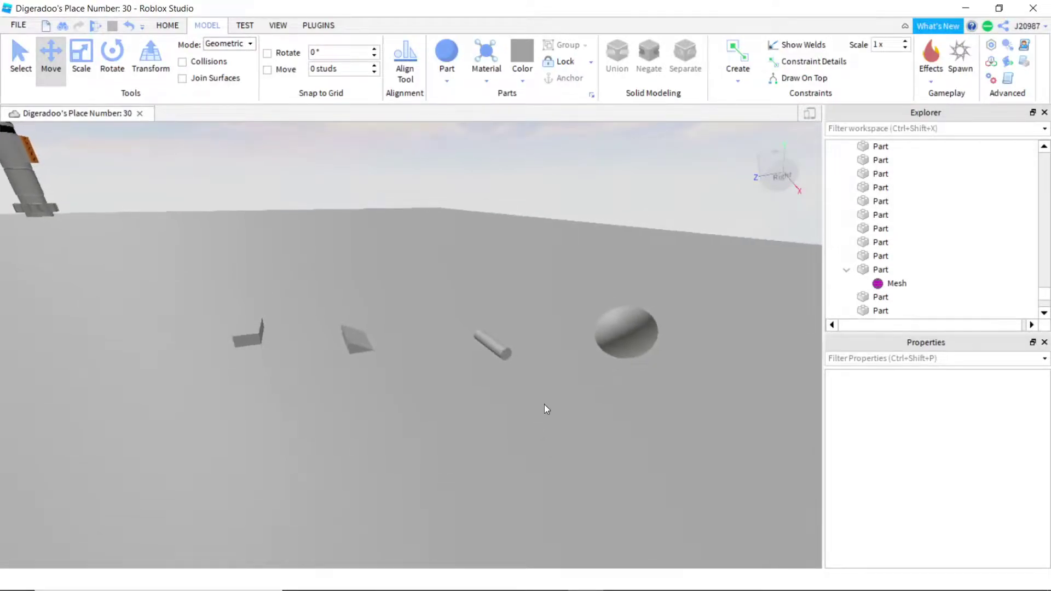
# Step: Collapse the Part that contains the Mesh in the object hierarchy
pyautogui.moveTo(575, 295); pyautogui.dragTo(611, 291, button='right')
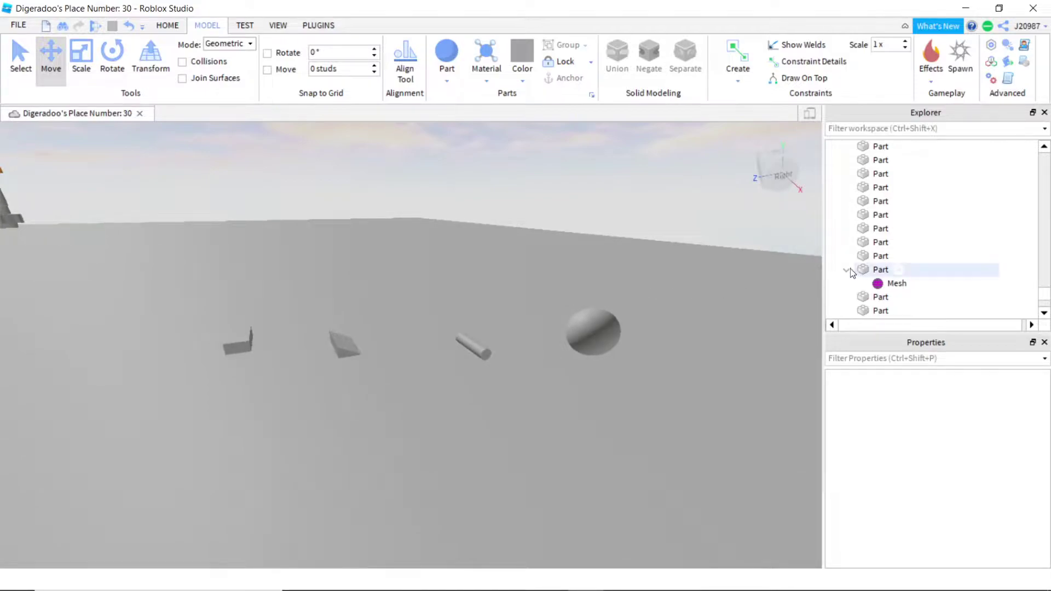
pyautogui.click(847, 270)
pyautogui.press('w')
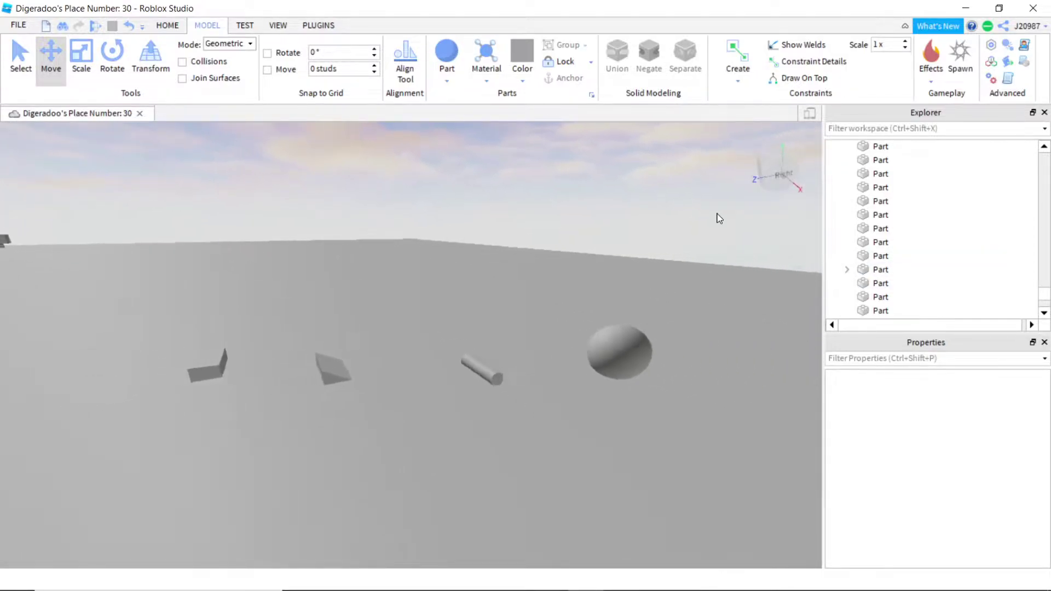
pyautogui.press('w')
pyautogui.press('s')
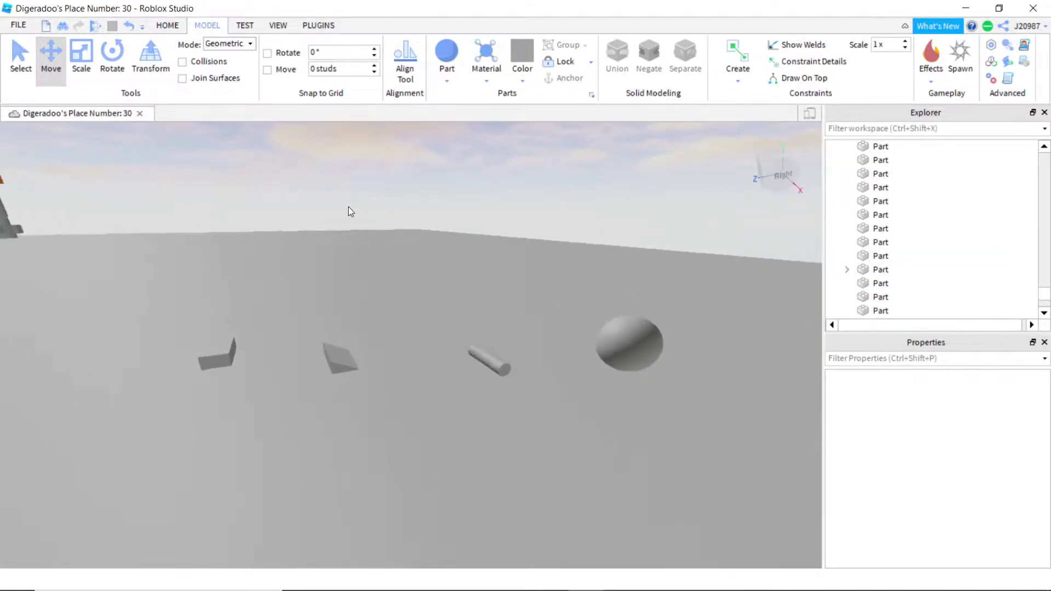
pyautogui.press('w')
pyautogui.press('a')
pyautogui.press('s')
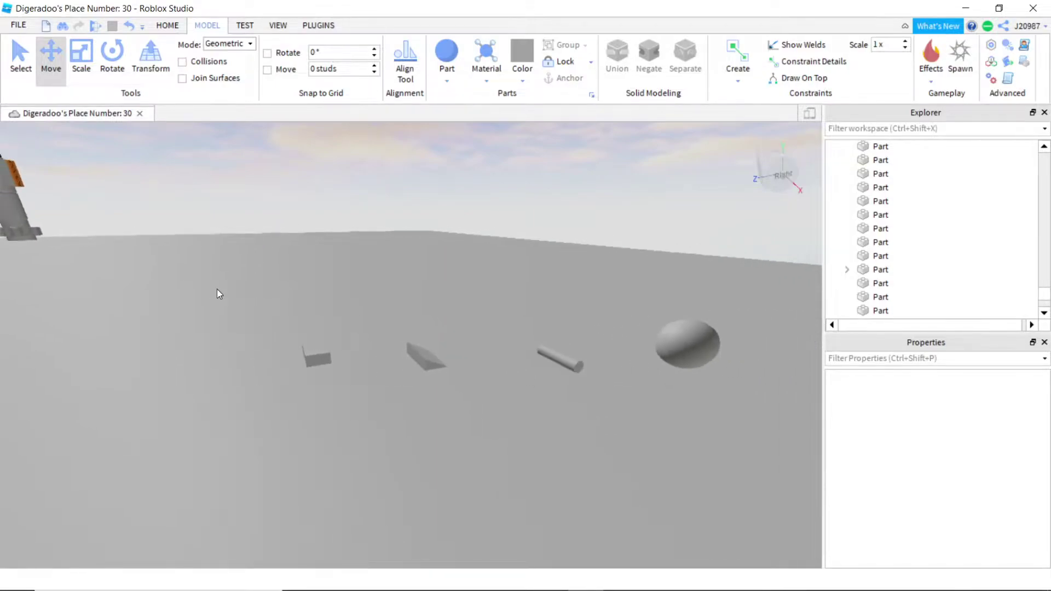
pyautogui.press('d')
# Step: Select the block, wedge, cylinder and sphere on the baseplate together to inspect the four basic shapes
pyautogui.moveTo(216, 289); pyautogui.dragTo(655, 431)
pyautogui.press('a')
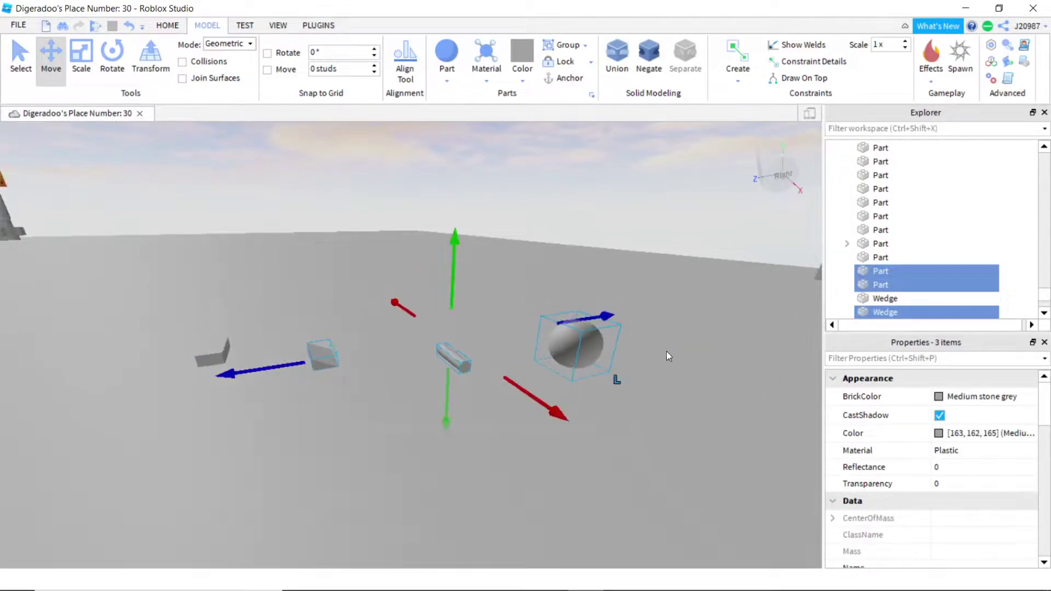
pyautogui.moveTo(674, 300); pyautogui.dragTo(151, 489)
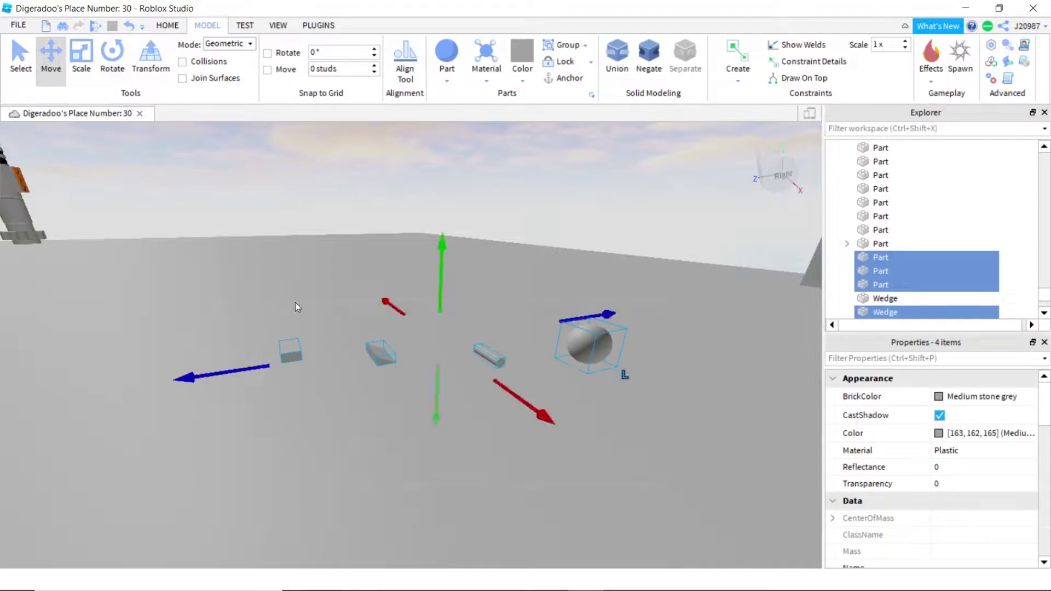
pyautogui.press('w')
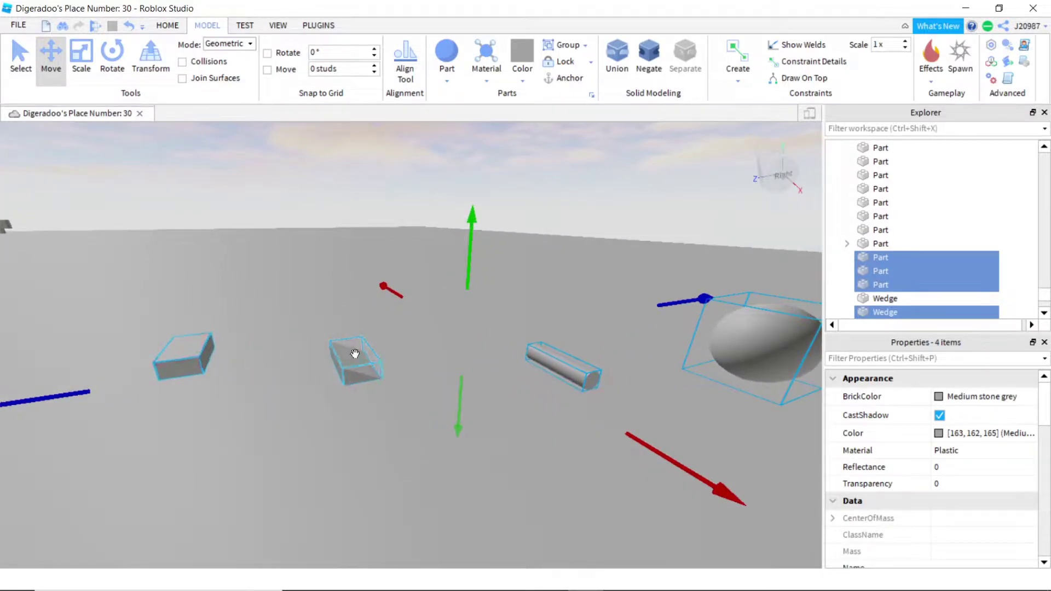
pyautogui.press('d')
pyautogui.press('a')
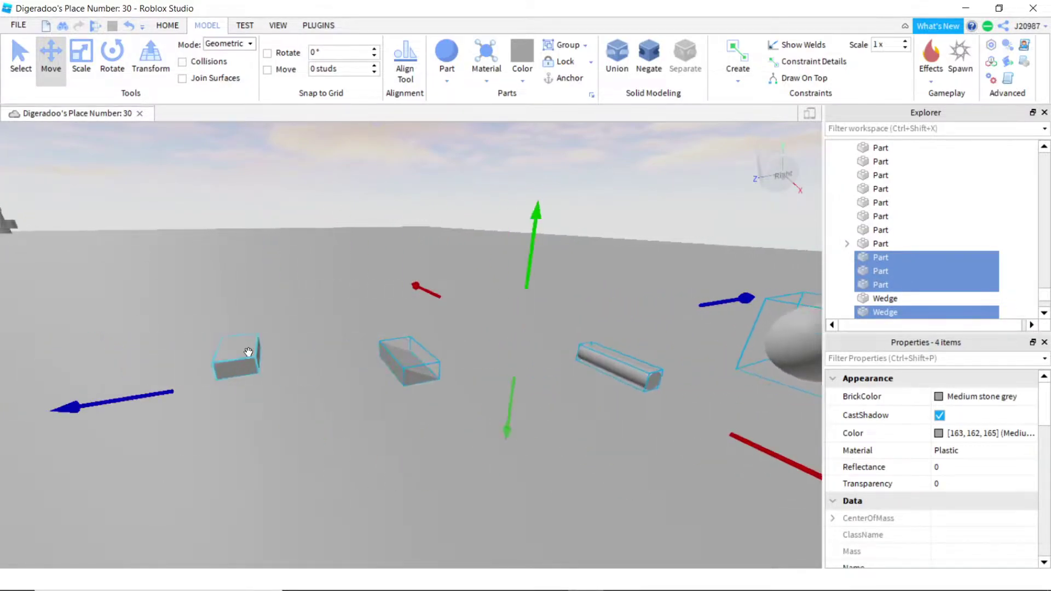
# Step: Review the list of available part shapes and compare it with the four parts on the baseplate
pyautogui.click(448, 81)
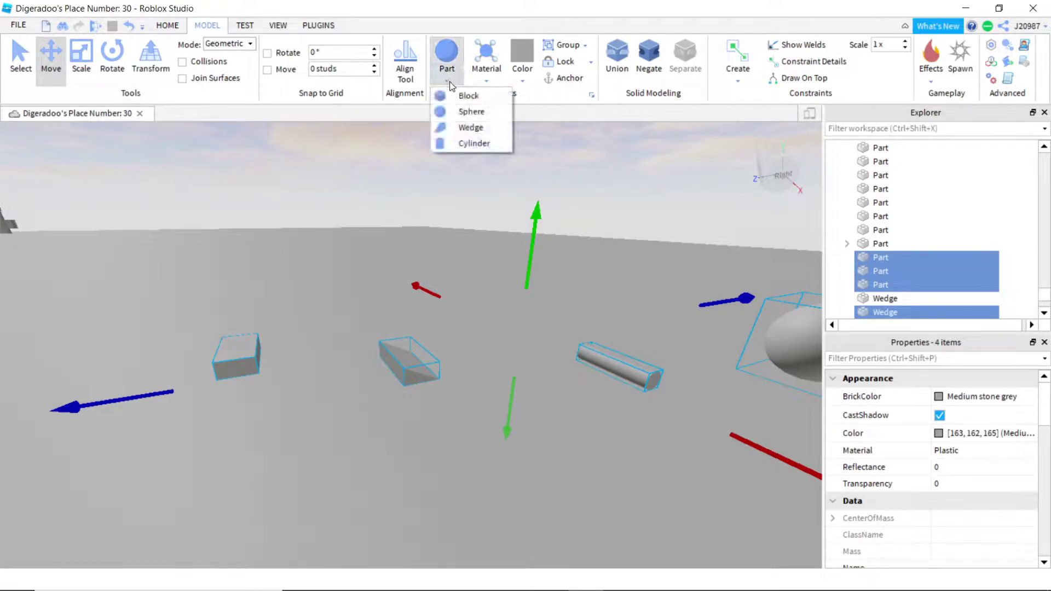
pyautogui.click(362, 212)
pyautogui.press('a')
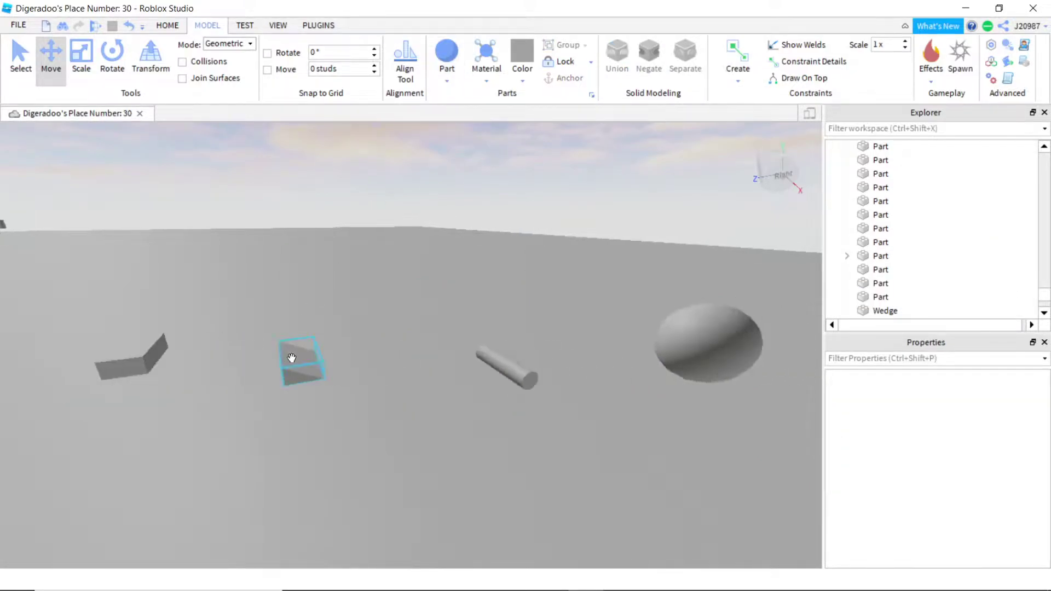
pyautogui.press('d')
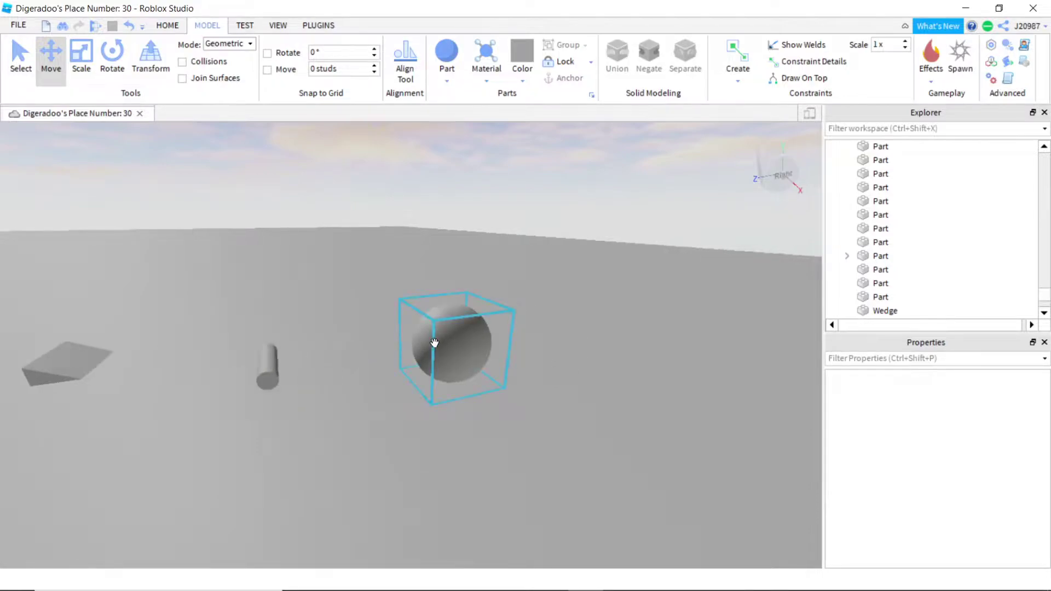
pyautogui.press('a')
pyautogui.press('s')
pyautogui.moveTo(453, 304); pyautogui.dragTo(454, 304, button='right')
pyautogui.press('w')
pyautogui.press('s')
pyautogui.press('w')
# Step: Select the four basic parts together once more and clear the selection
pyautogui.moveTo(605, 286); pyautogui.dragTo(244, 405)
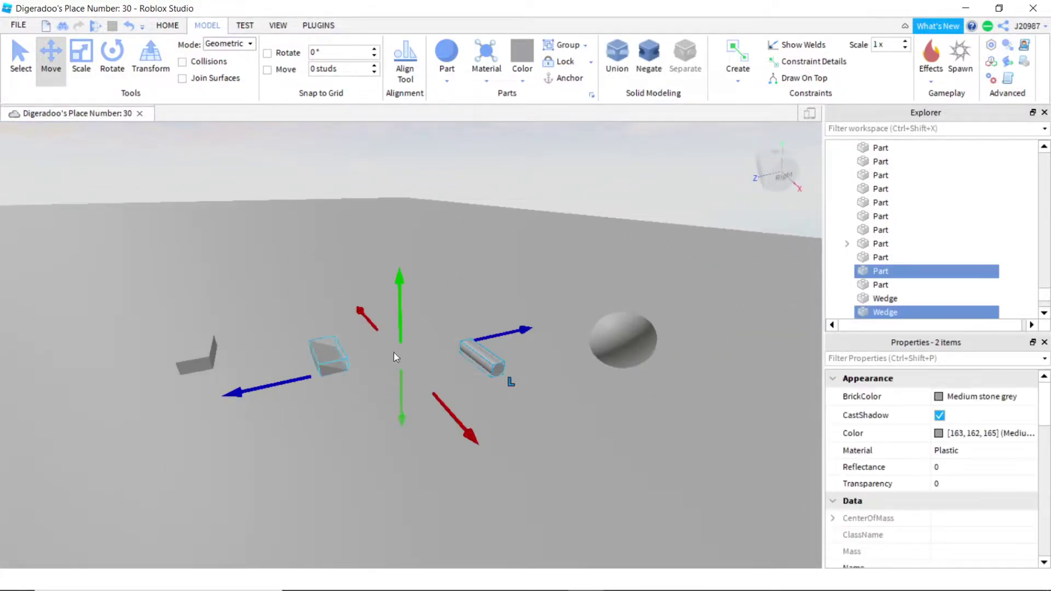
pyautogui.moveTo(628, 284); pyautogui.dragTo(173, 428)
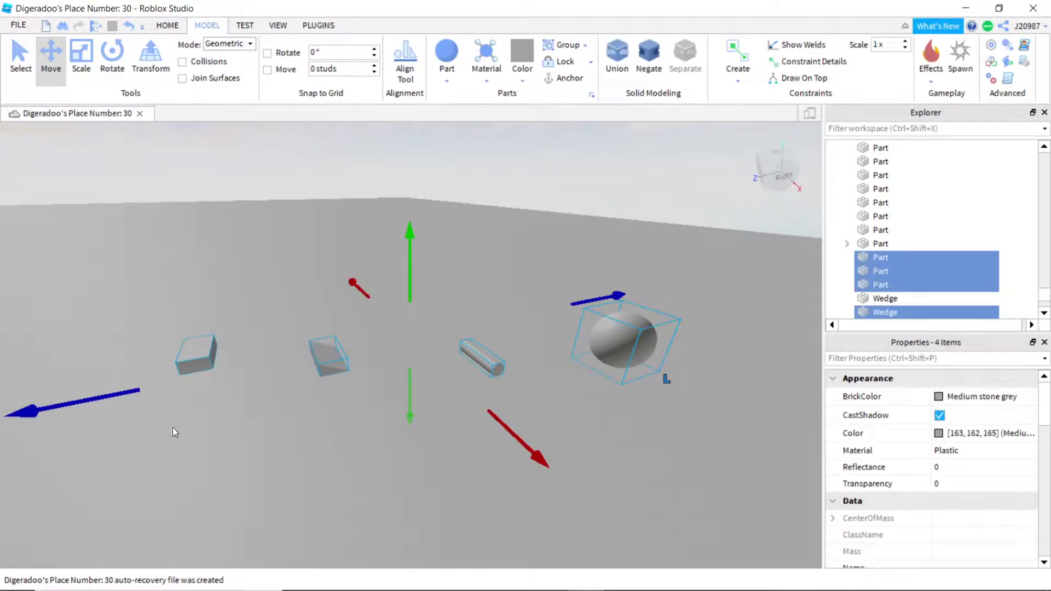
pyautogui.click(281, 271)
pyautogui.press('w')
pyautogui.press('s')
pyautogui.moveTo(280, 271); pyautogui.dragTo(280, 271, button='right')
pyautogui.press('w')
pyautogui.press('s')
pyautogui.moveTo(357, 255); pyautogui.dragTo(373, 261, button='right')
pyautogui.press('w')
pyautogui.press('s')
pyautogui.press('a')
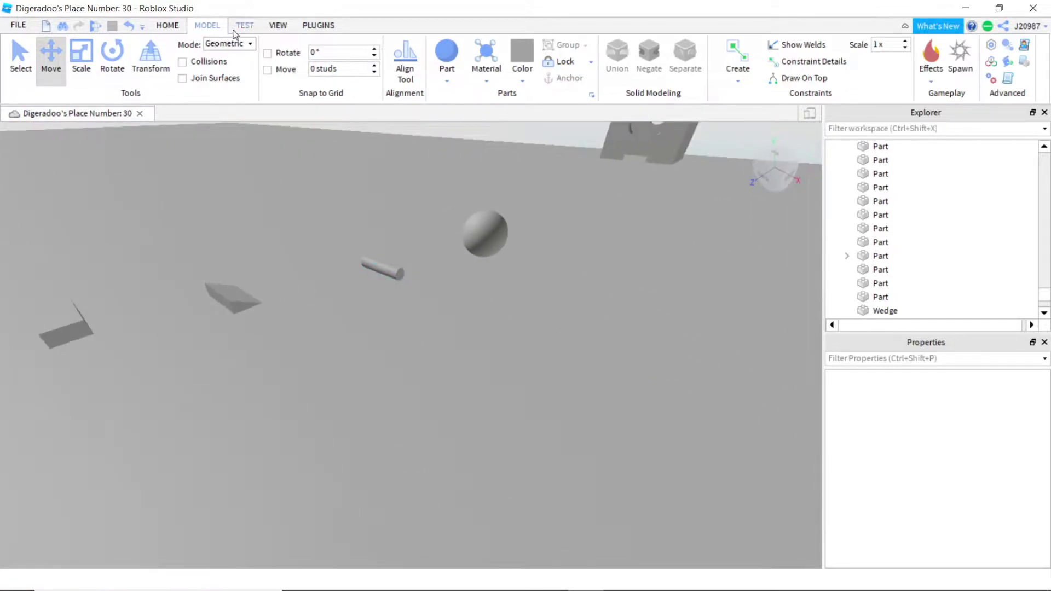
# Step: Insert a new sphere part near the existing cylinder and deselect it
pyautogui.click(167, 25)
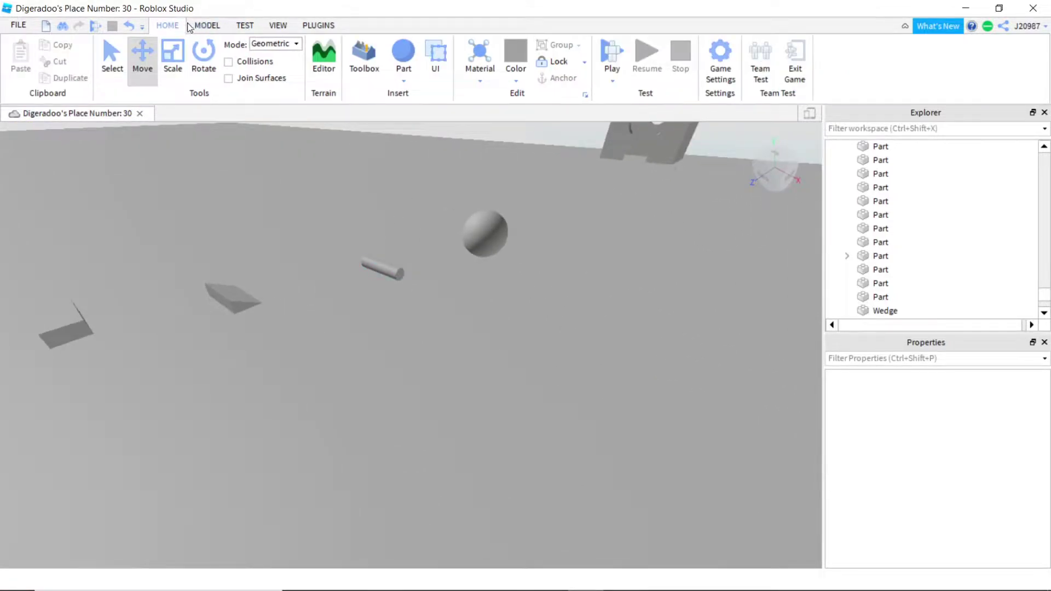
pyautogui.click(206, 26)
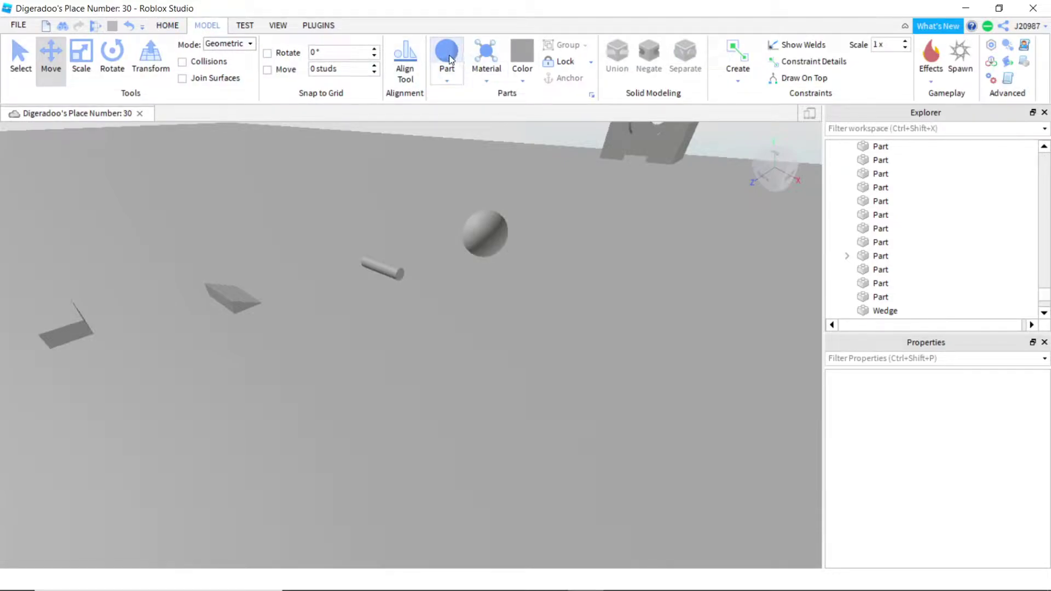
pyautogui.click(447, 79)
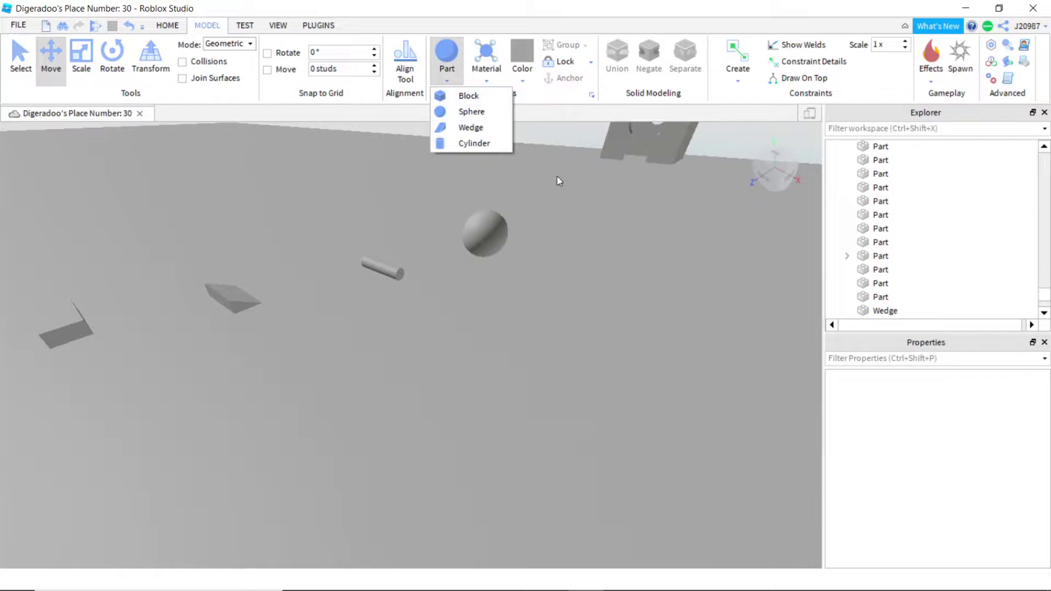
pyautogui.click(547, 140)
pyautogui.click(453, 53)
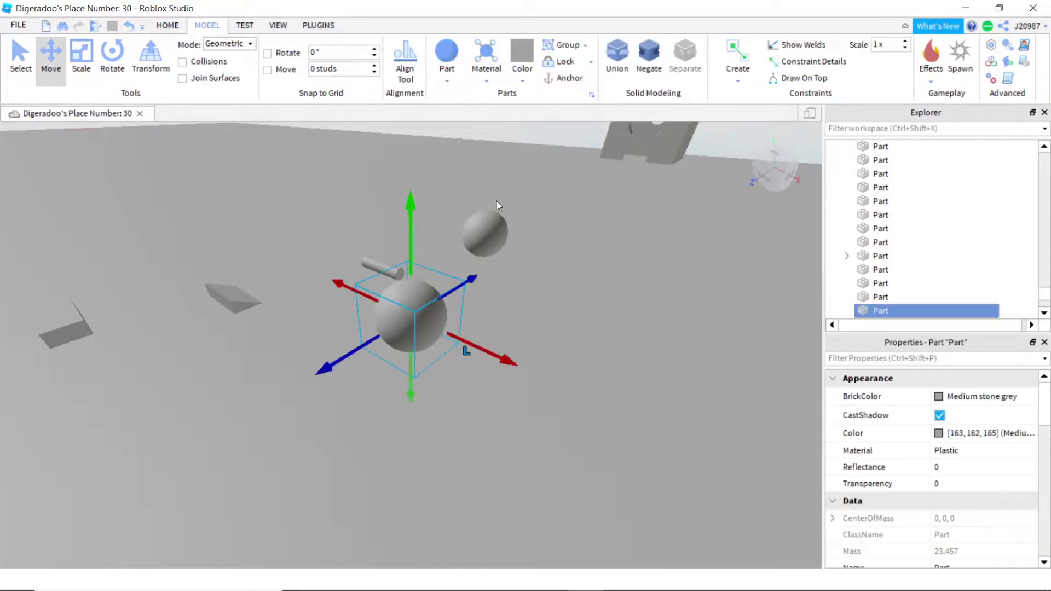
pyautogui.moveTo(496, 202); pyautogui.dragTo(489, 197, button='right')
pyautogui.click(580, 286)
# Step: Insert a default block part onto the baseplate beside the two spheres
pyautogui.press('w')
pyautogui.press('d')
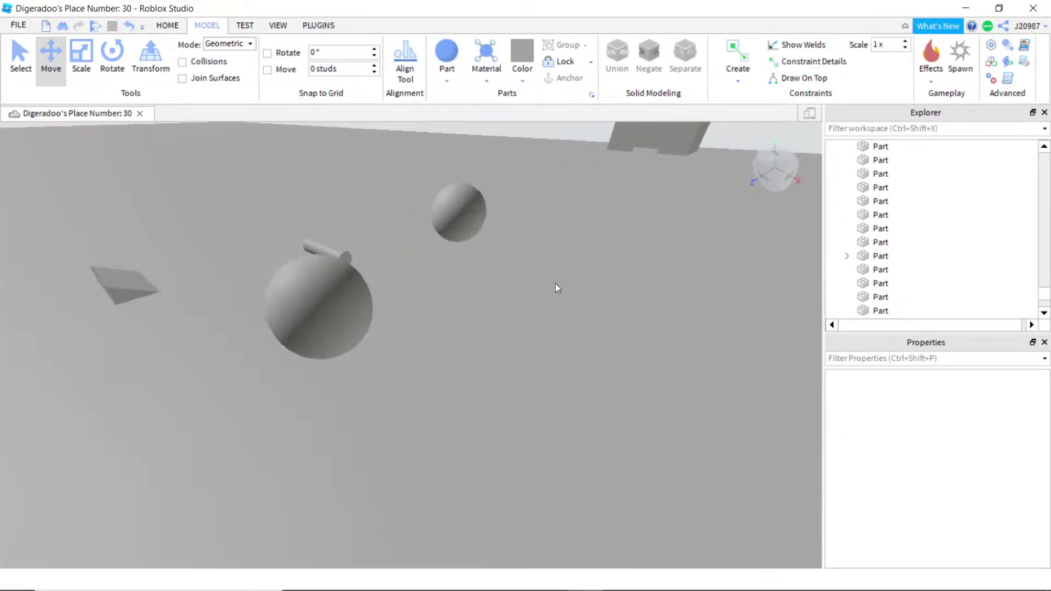
pyautogui.rightClick(556, 283)
pyautogui.click(600, 348)
pyautogui.scroll(-5, 540, 254)
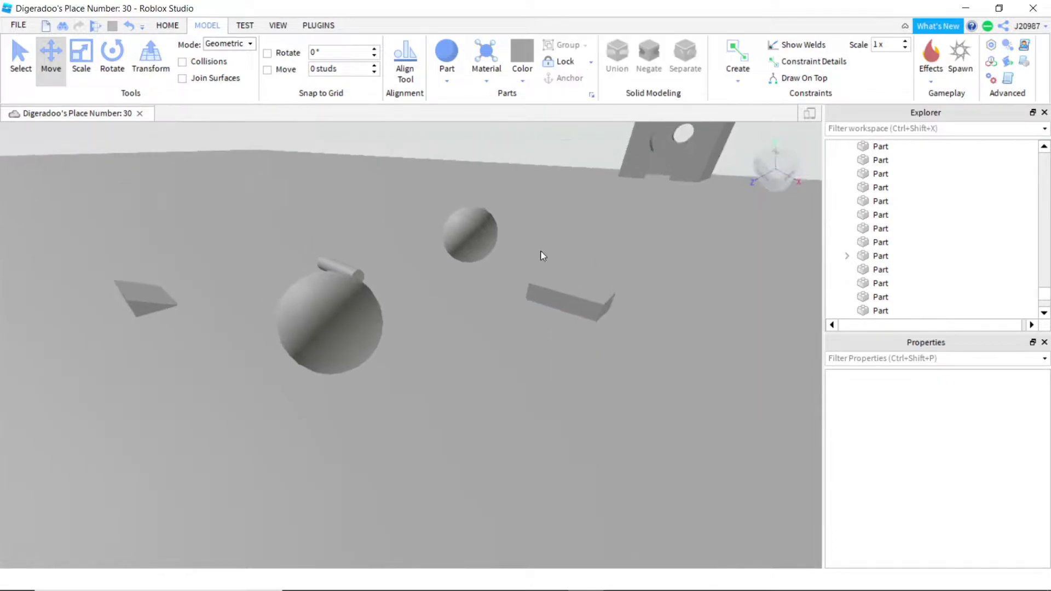
pyautogui.scroll(-3, 524, 271)
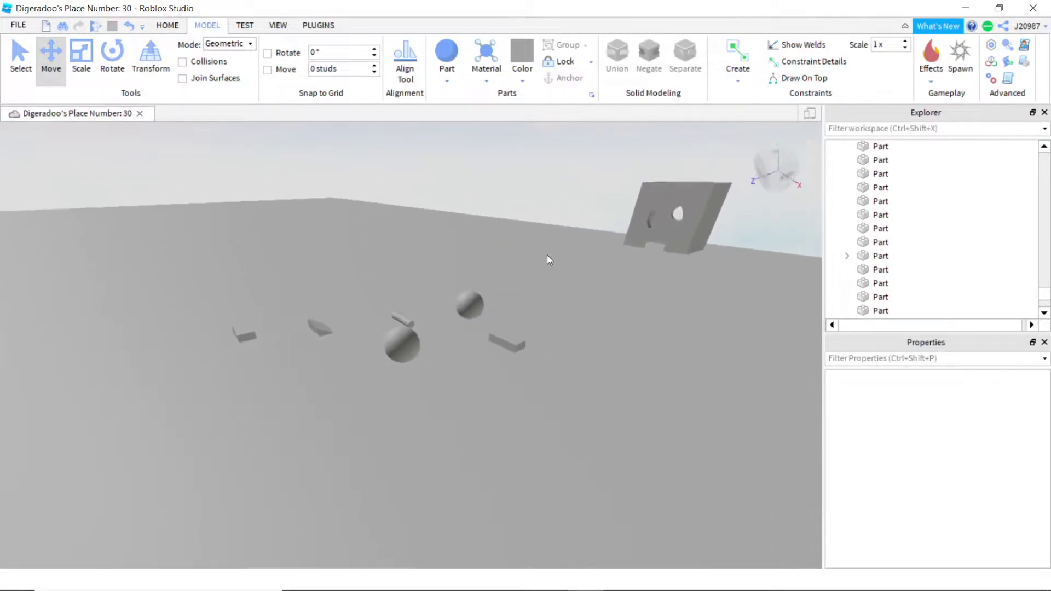
# Step: Select all six shapes together, clear that selection and focus the view on the newly inserted block
pyautogui.moveTo(547, 254); pyautogui.dragTo(229, 395)
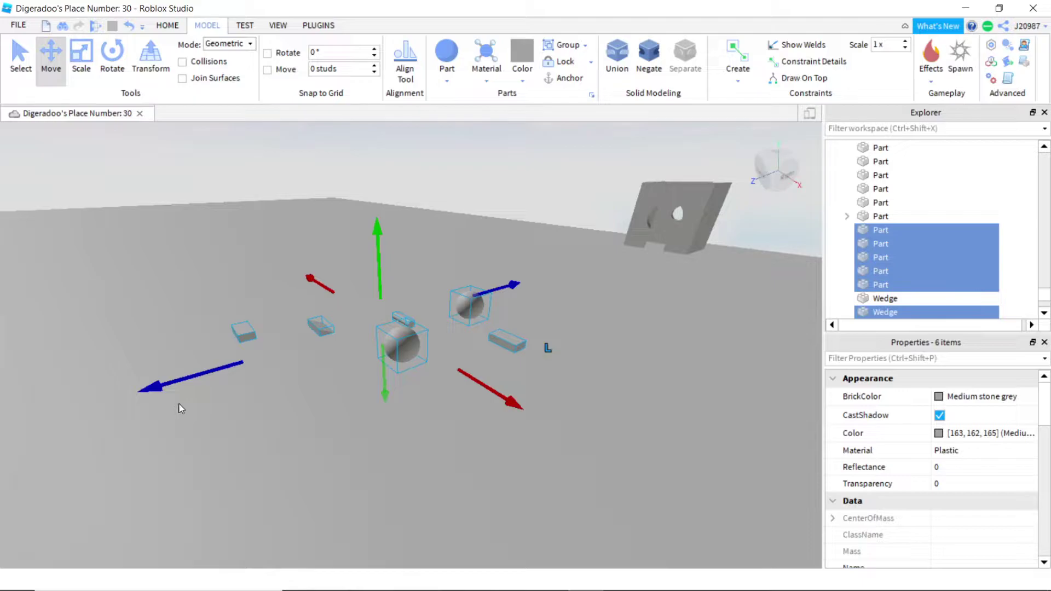
pyautogui.click(333, 263)
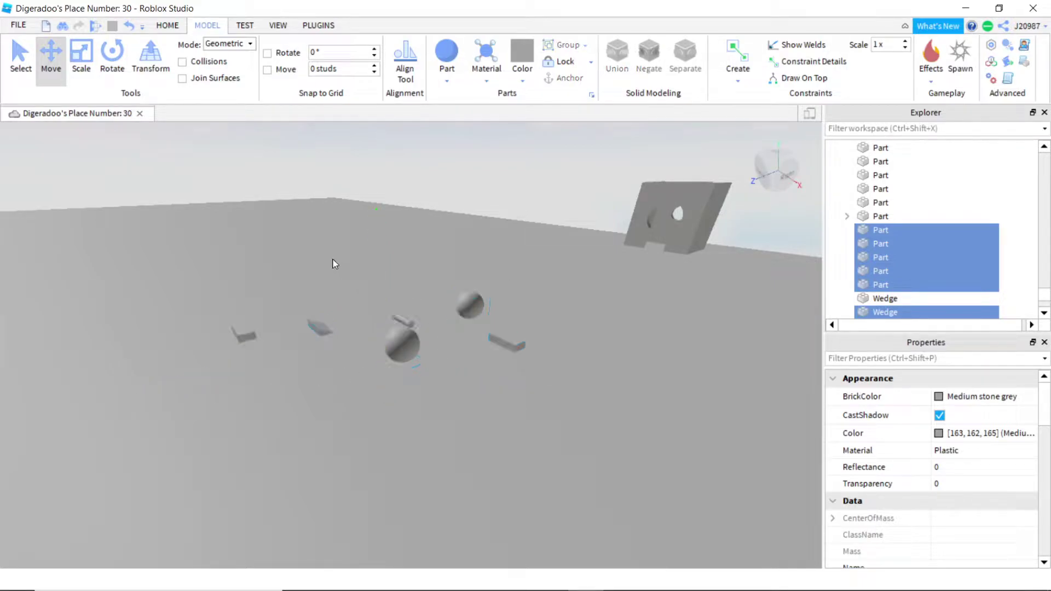
pyautogui.scroll(5, 445, 294)
pyautogui.click(418, 381)
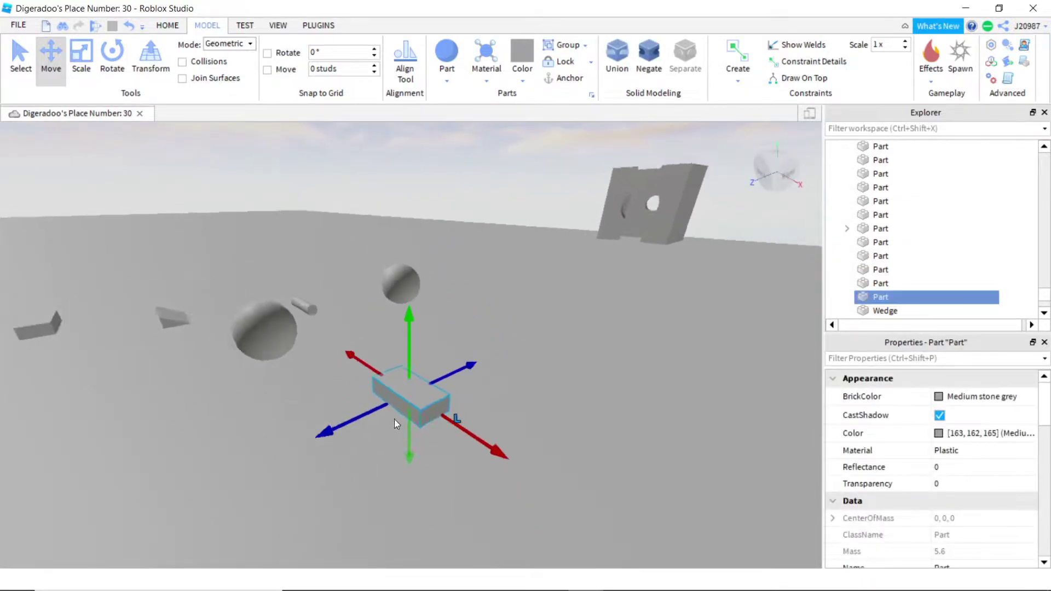
pyautogui.press('f')
pyautogui.click(610, 335)
pyautogui.moveTo(610, 335); pyautogui.dragTo(610, 335, button='right')
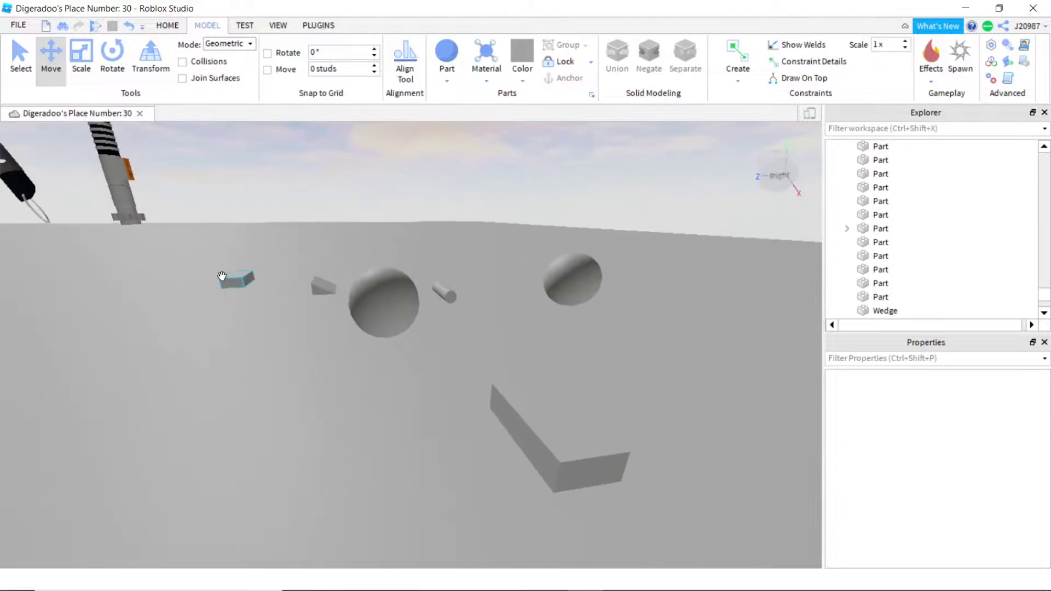
# Step: Show the display options for the Explorer and Properties windows
pyautogui.moveTo(222, 276); pyautogui.dragTo(222, 276, button='right')
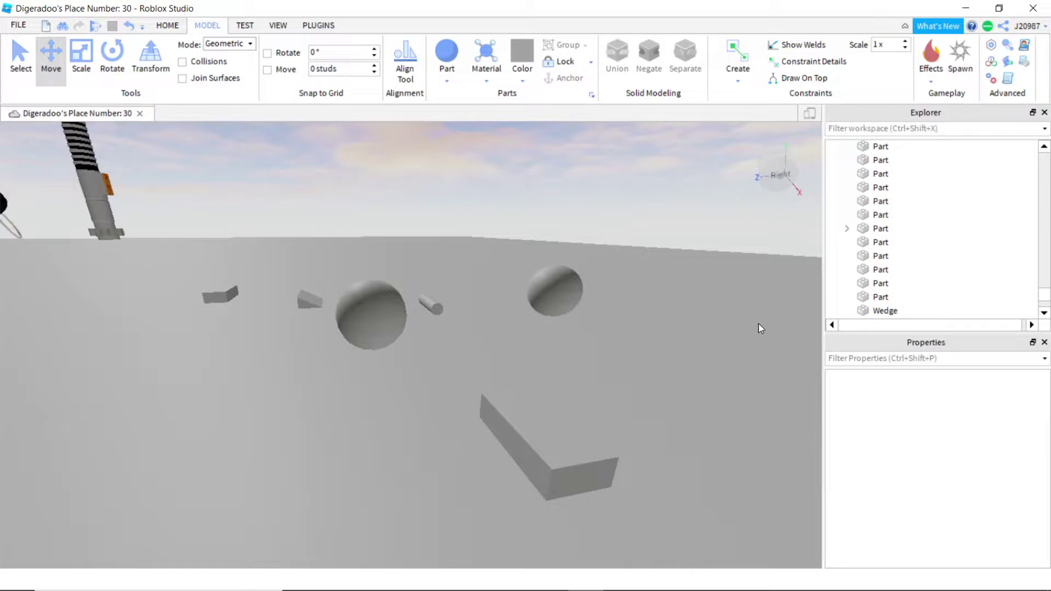
pyautogui.moveTo(629, 250); pyautogui.dragTo(594, 268, button='right')
pyautogui.scroll(-3, 600, 243)
pyautogui.scroll(3, 592, 271)
pyautogui.scroll(-3, 800, 248)
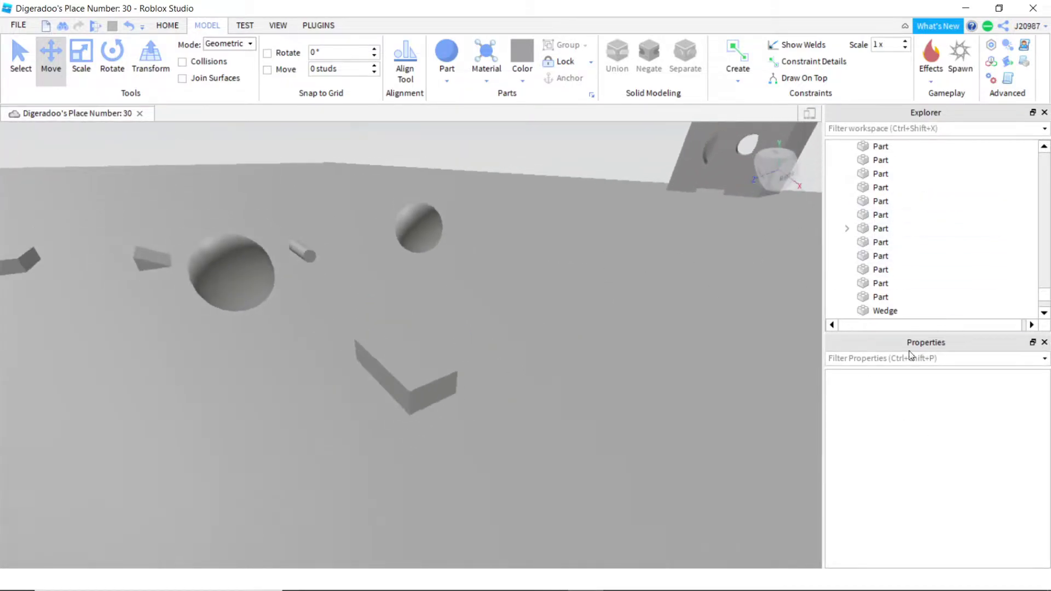
pyautogui.click(275, 26)
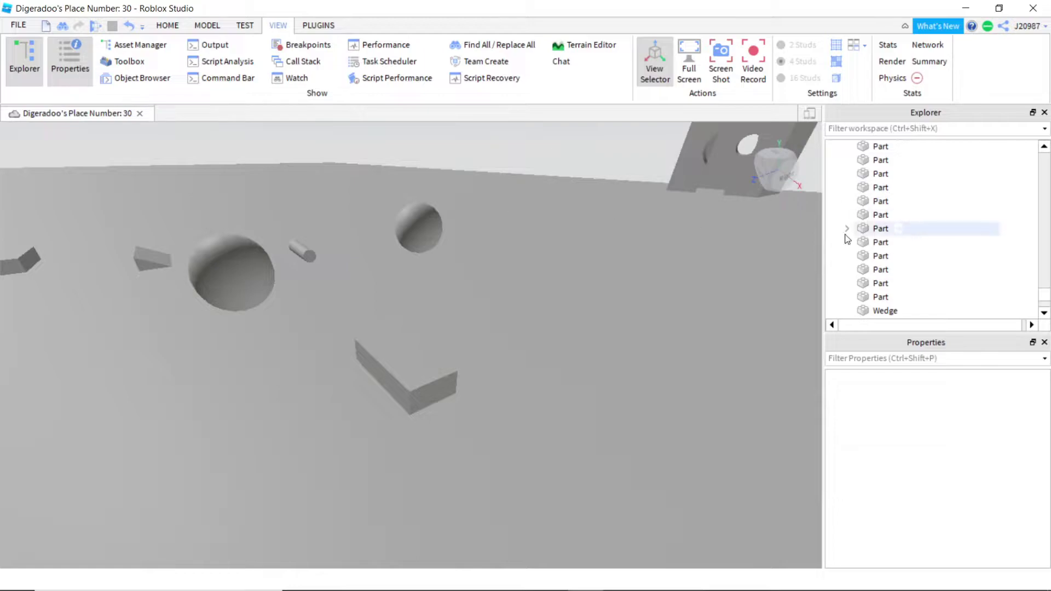
pyautogui.moveTo(617, 250); pyautogui.dragTo(610, 241, button='right')
pyautogui.scroll(2, 610, 241)
pyautogui.scroll(-3, 610, 241)
pyautogui.scroll(-1, 409, 328)
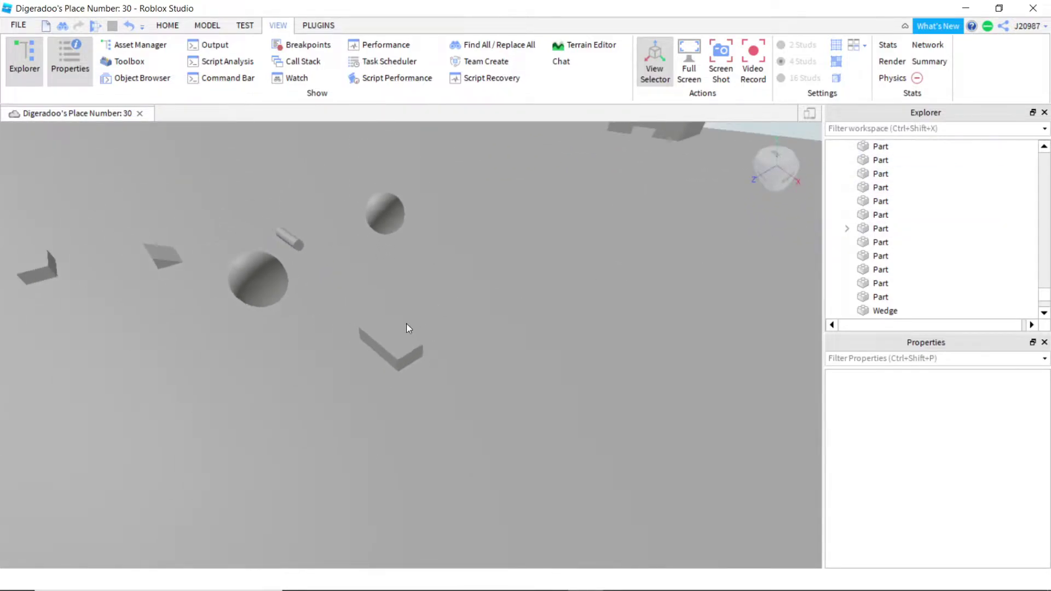
# Step: Select the new block and look through the list of objects that can be inserted into it
pyautogui.click(393, 344)
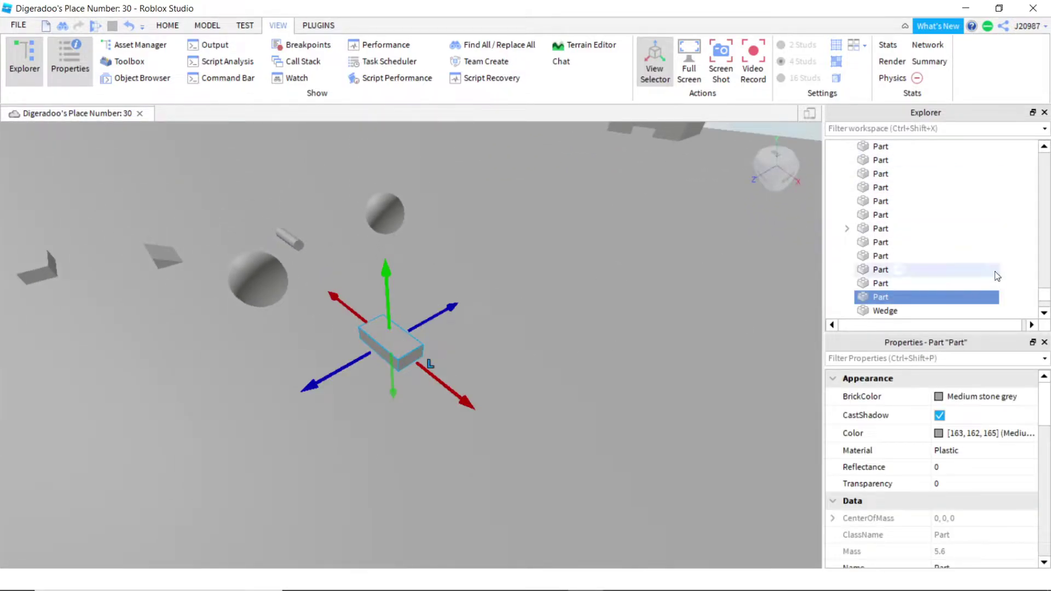
pyautogui.scroll(-1, 931, 257)
pyautogui.scroll(-1, 898, 260)
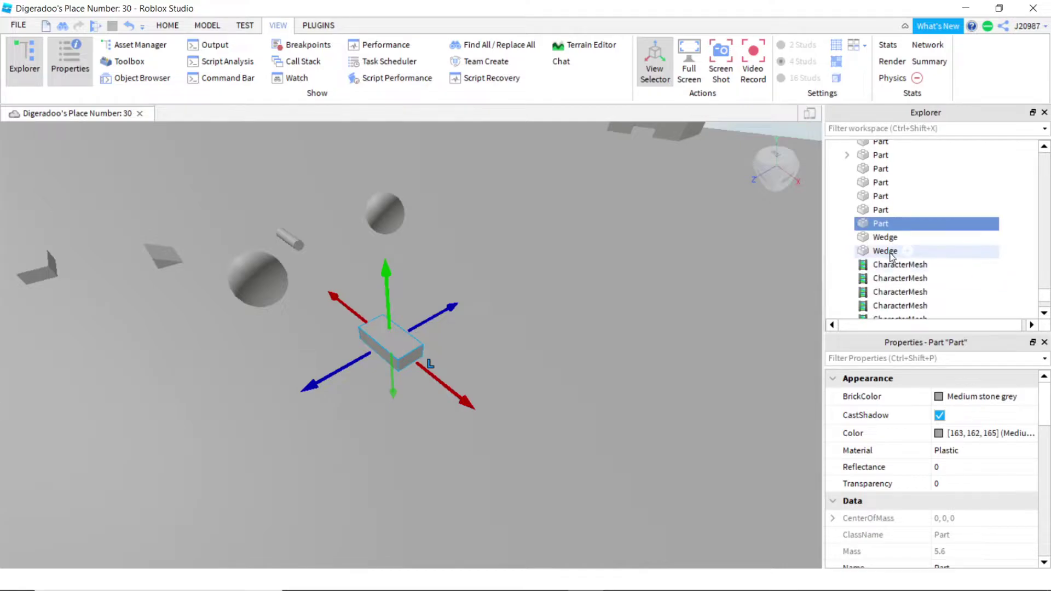
pyautogui.click(898, 224)
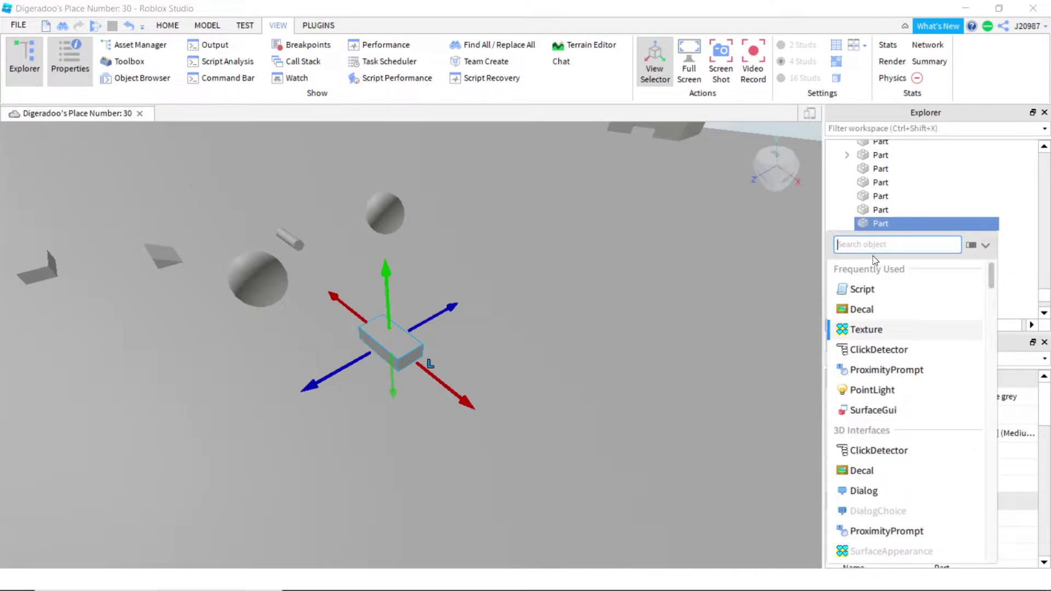
pyautogui.click(627, 280)
pyautogui.scroll(1, 396, 316)
# Step: Find the mesh objects in the list of insertable objects and insert a SpecialMesh into the selected block
pyautogui.rightClick(373, 330)
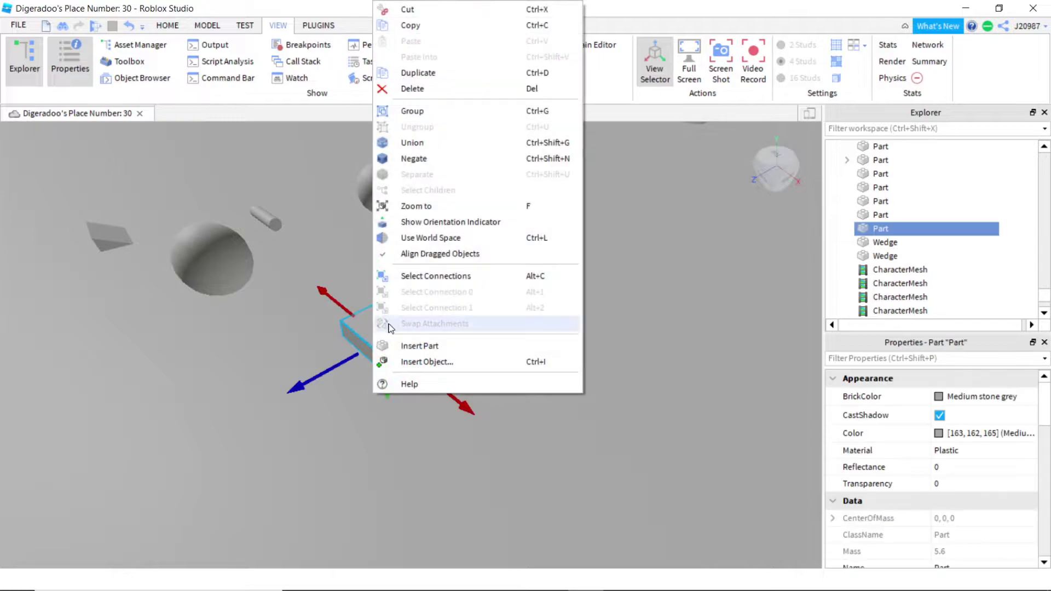
pyautogui.click(439, 360)
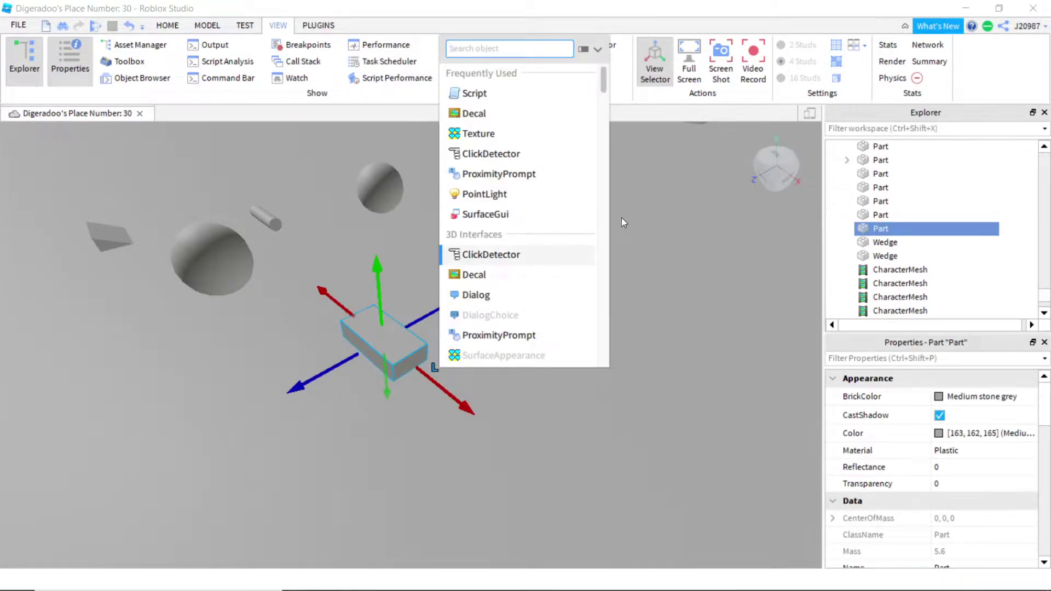
pyautogui.write('mesh')
pyautogui.press('BackSpace')
pyautogui.press('BackSpace')
pyautogui.press('BackSpace')
pyautogui.press('BackSpace')
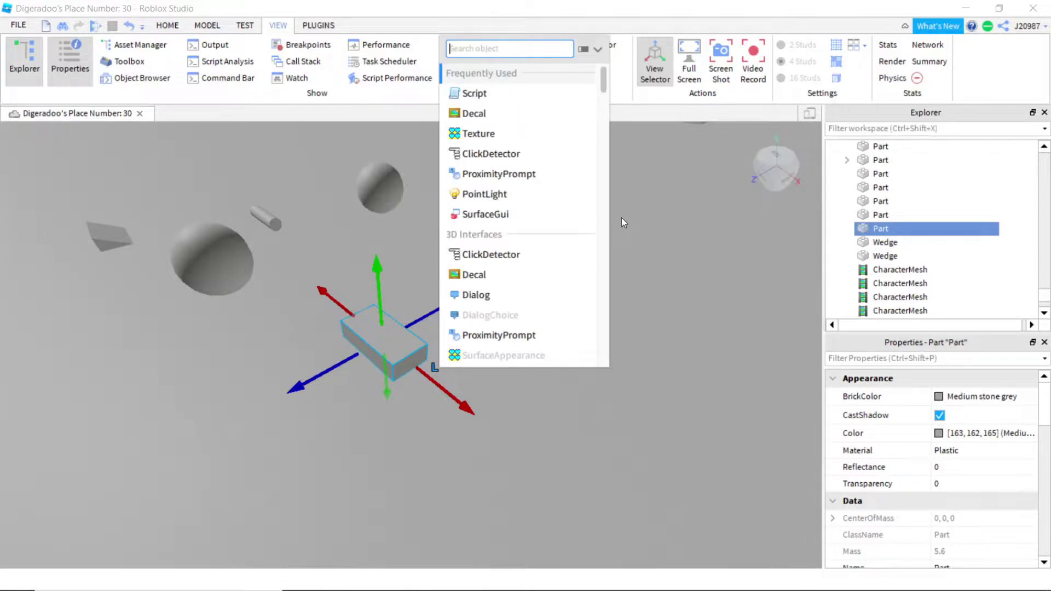
pyautogui.write('speci')
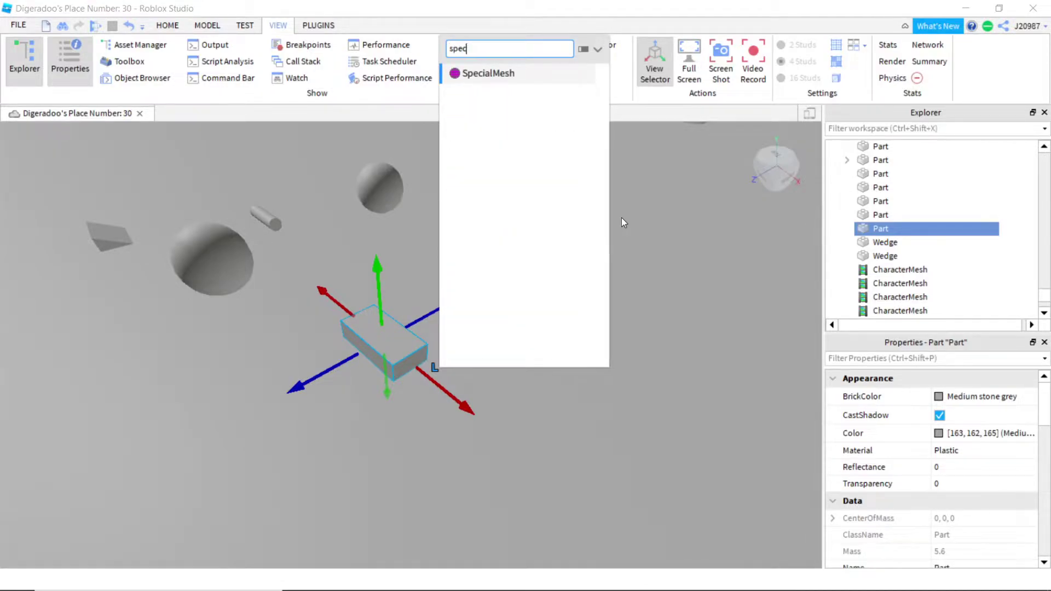
pyautogui.press('BackSpace')
pyautogui.press('BackSpace')
pyautogui.press('BackSpace')
pyautogui.press('BackSpace')
pyautogui.press('BackSpace')
pyautogui.write('mesh')
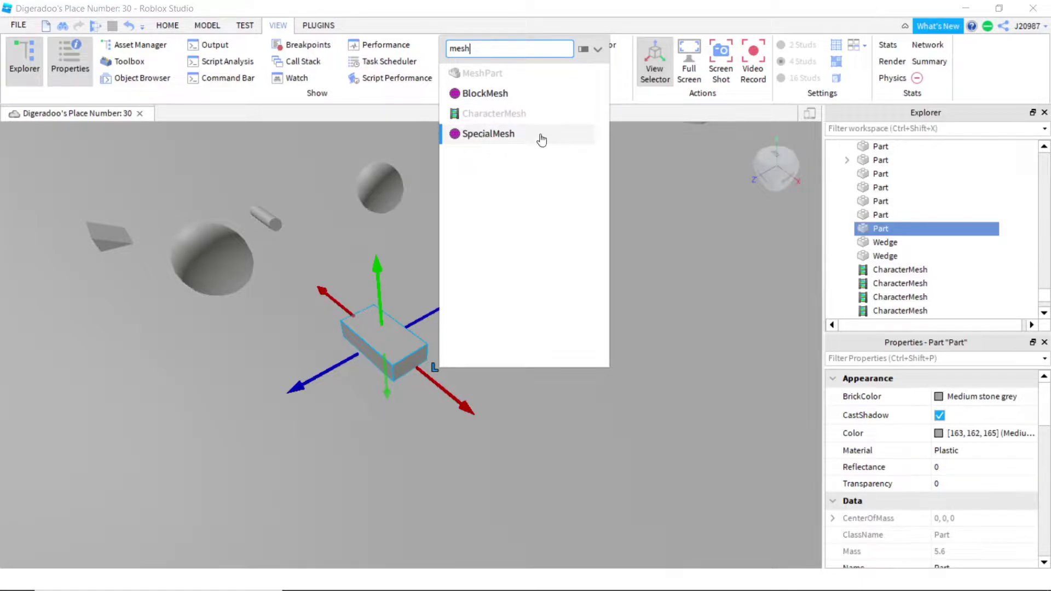
pyautogui.click(510, 143)
# Step: Examine the block with its new mesh from low and raised viewing angles
pyautogui.moveTo(517, 213); pyautogui.dragTo(517, 213, button='right')
pyautogui.press('w')
pyautogui.scroll(-10, 517, 213)
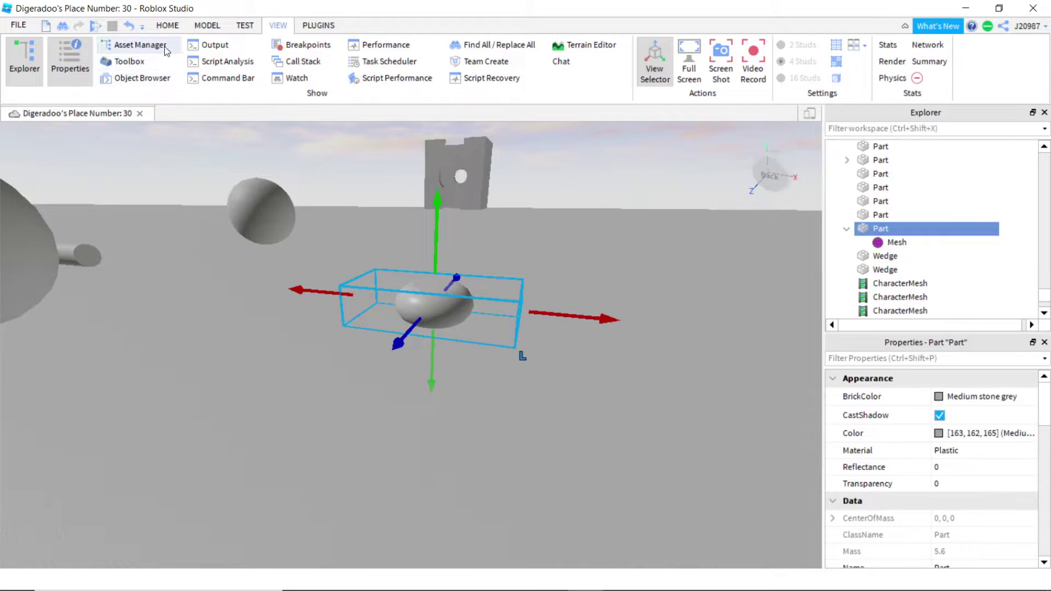
pyautogui.moveTo(553, 199); pyautogui.dragTo(629, 241, button='right')
pyautogui.press('w')
pyautogui.press('s')
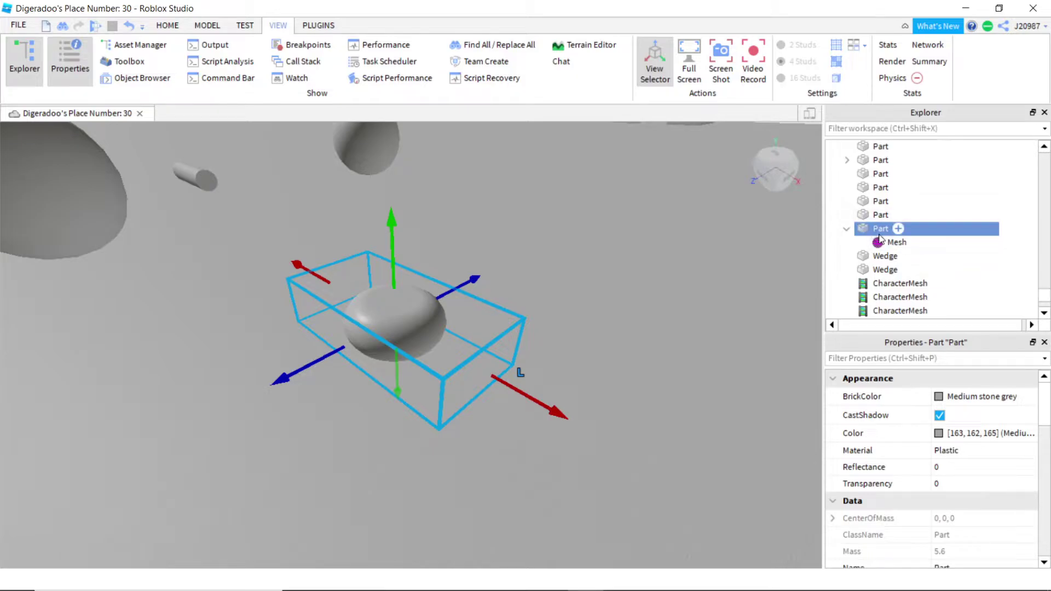
# Step: Clear and remake the selection of the meshed block to locate the part and its mesh in the Explorer list
pyautogui.click(581, 251)
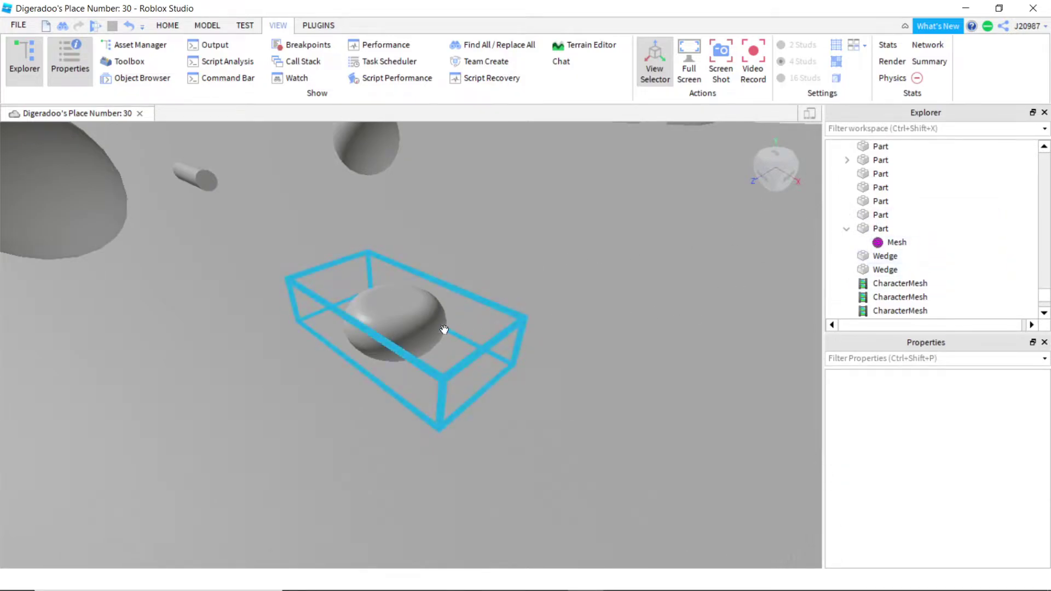
pyautogui.click(875, 229)
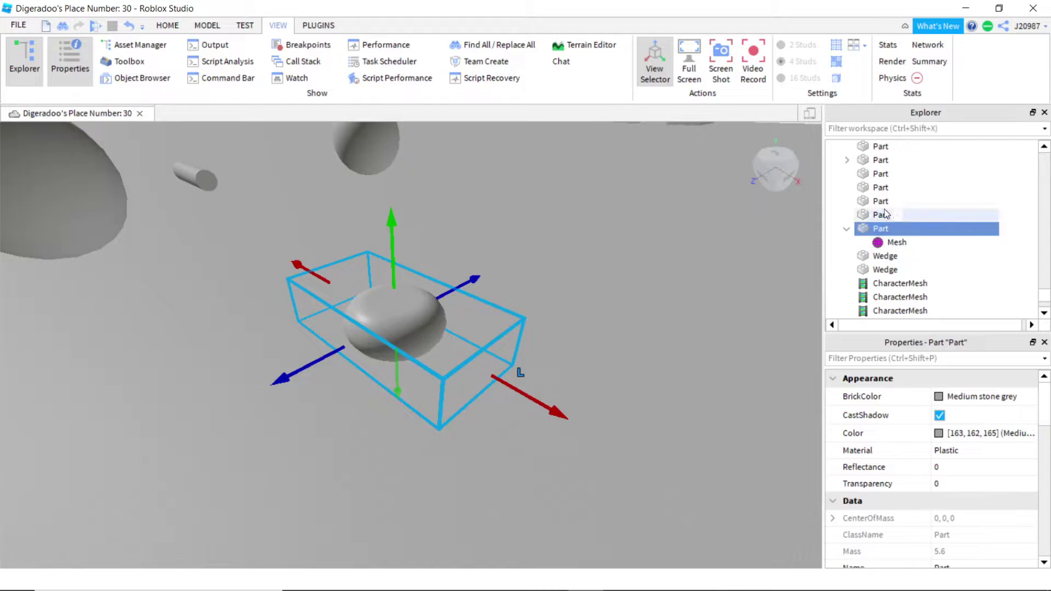
pyautogui.scroll(5, 885, 208)
pyautogui.click(679, 270)
pyautogui.scroll(-2, 506, 321)
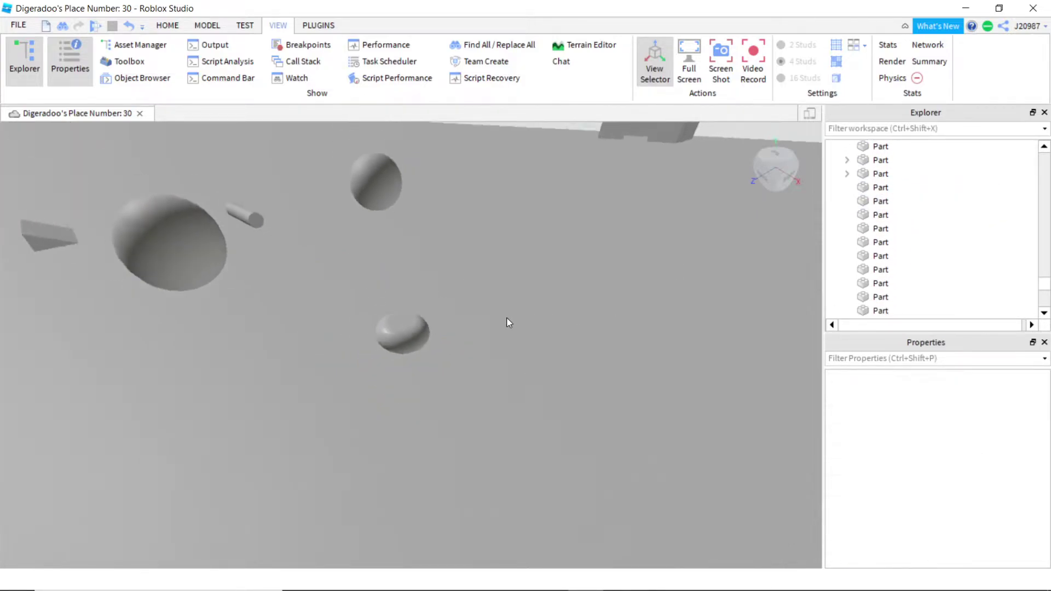
pyautogui.click(411, 341)
pyautogui.scroll(-2, 1047, 238)
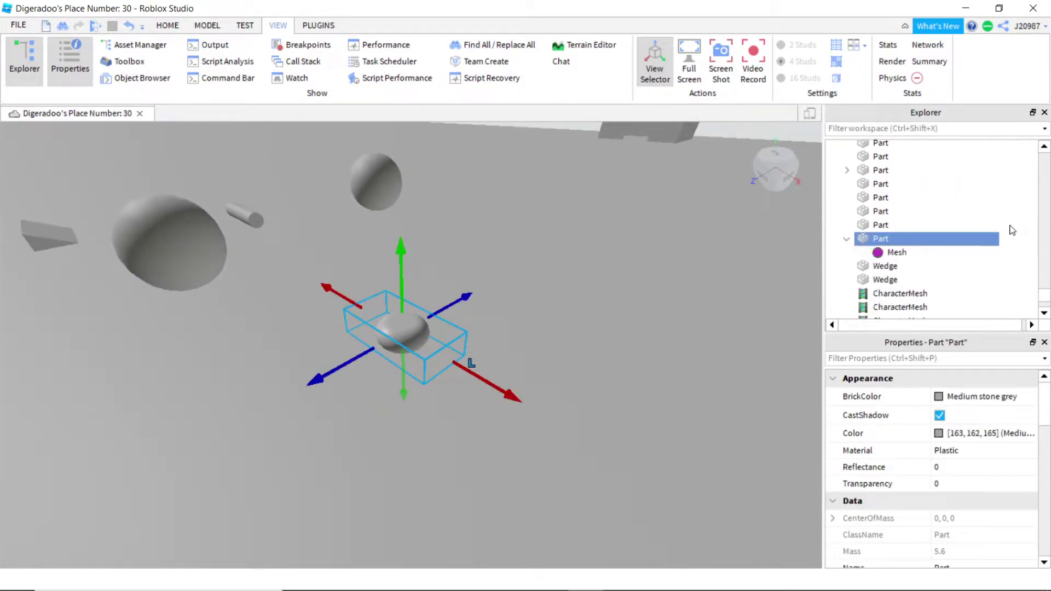
pyautogui.scroll(3, 956, 215)
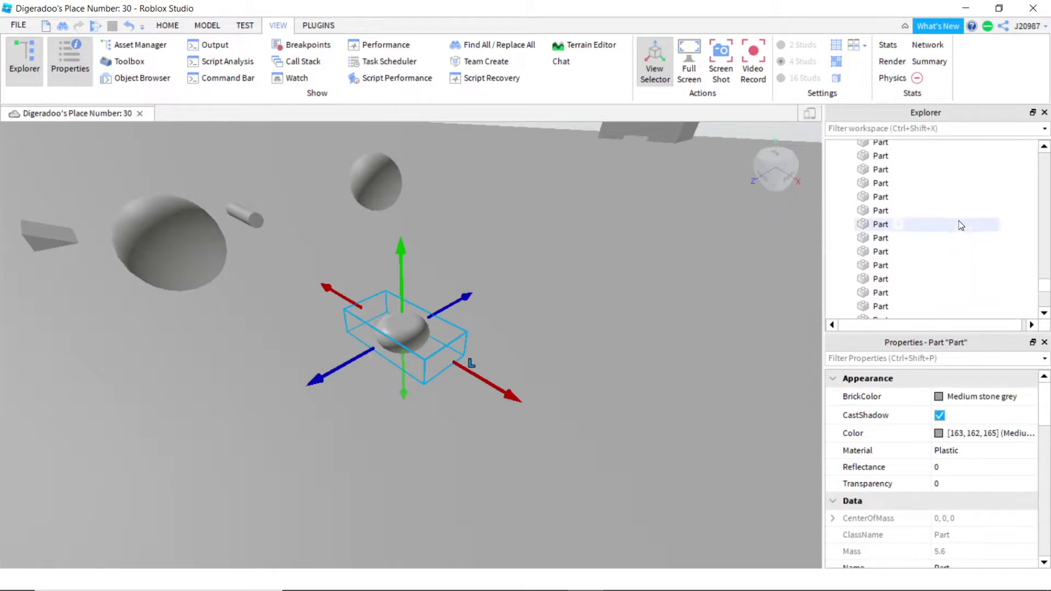
pyautogui.click(574, 333)
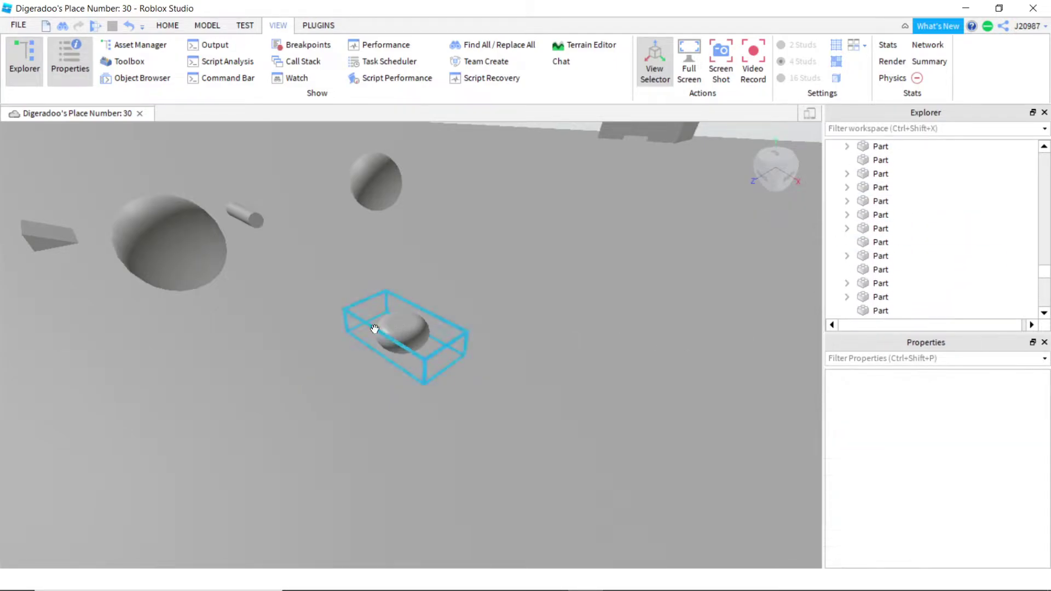
pyautogui.moveTo(1044, 272); pyautogui.dragTo(1044, 156)
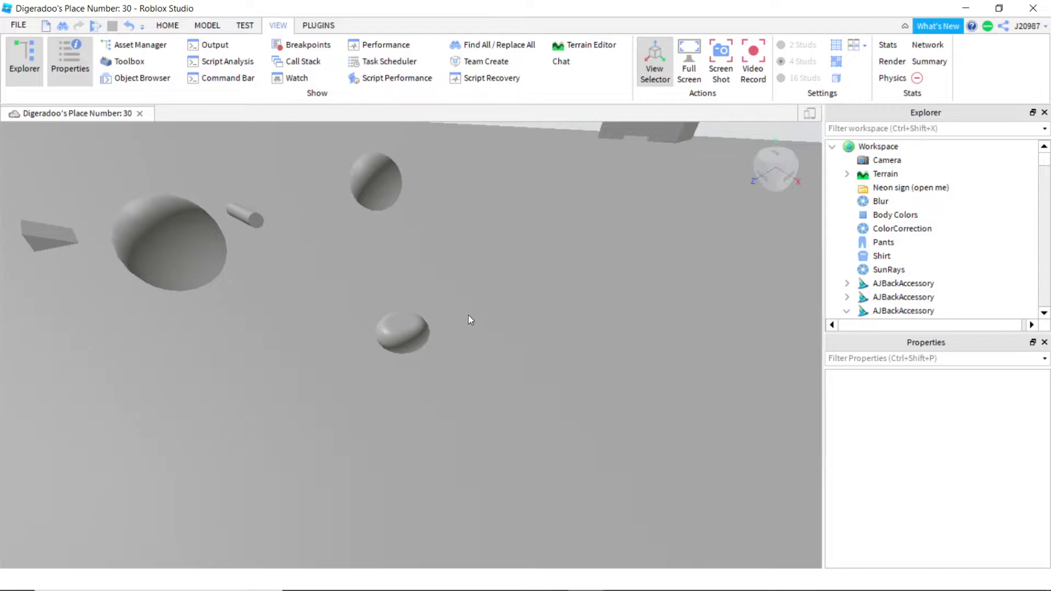
pyautogui.click(411, 321)
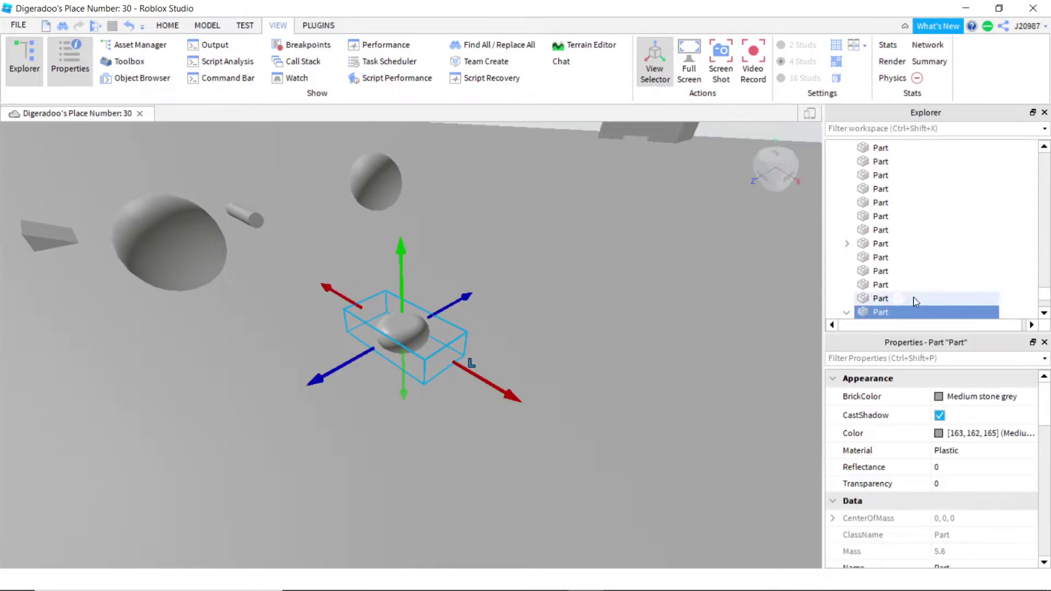
pyautogui.scroll(-2, 913, 297)
# Step: Select the mesh inside the block and set its MeshType to FileMesh
pyautogui.moveTo(614, 259); pyautogui.dragTo(600, 260, button='right')
pyautogui.scroll(5, 600, 260)
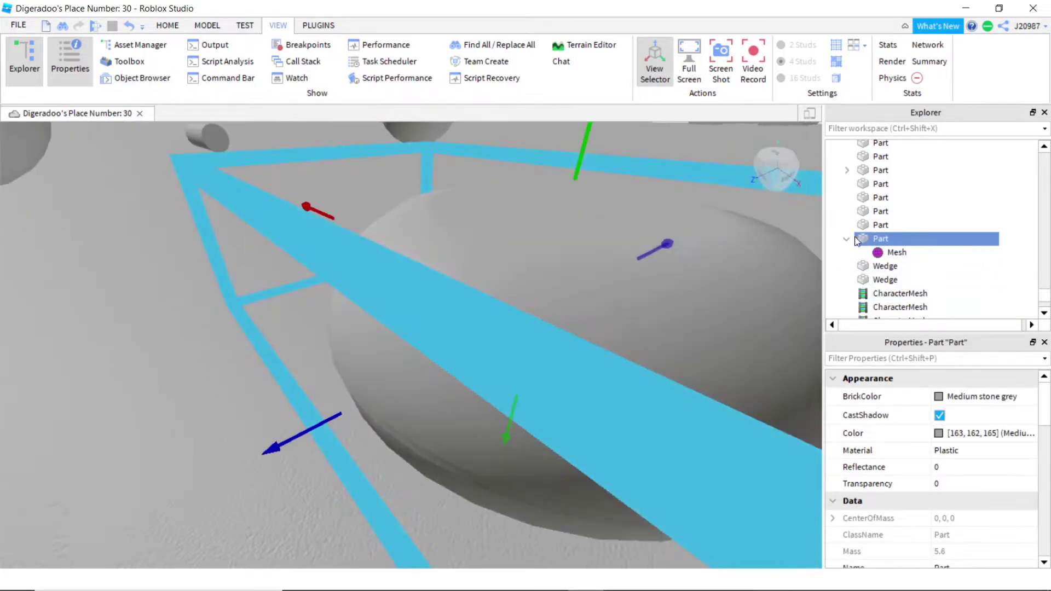
pyautogui.scroll(-3, 600, 259)
pyautogui.click(883, 253)
pyautogui.moveTo(685, 320); pyautogui.dragTo(704, 333, button='right')
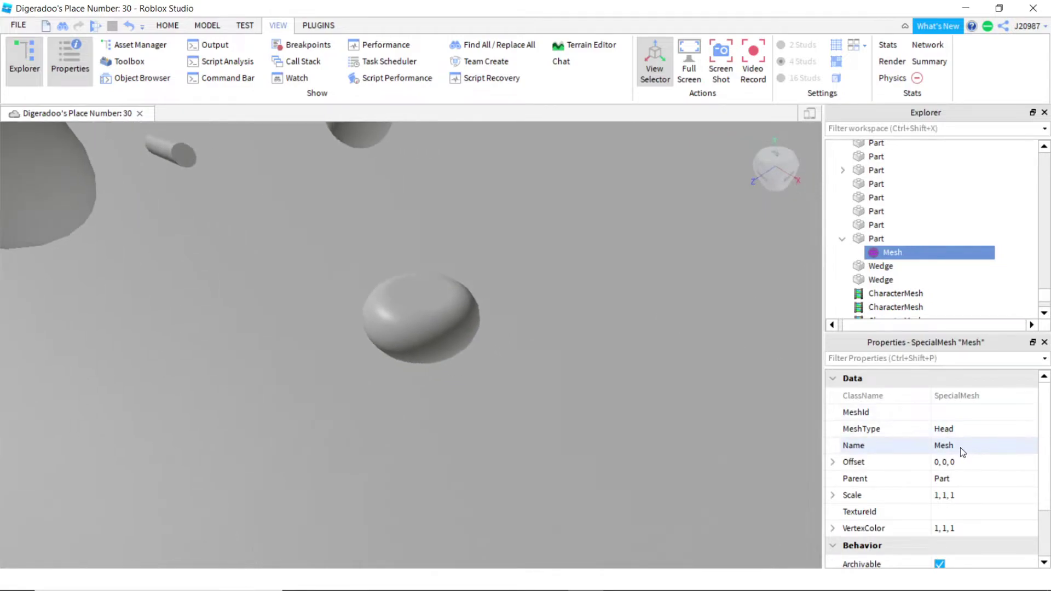
pyautogui.click(1026, 431)
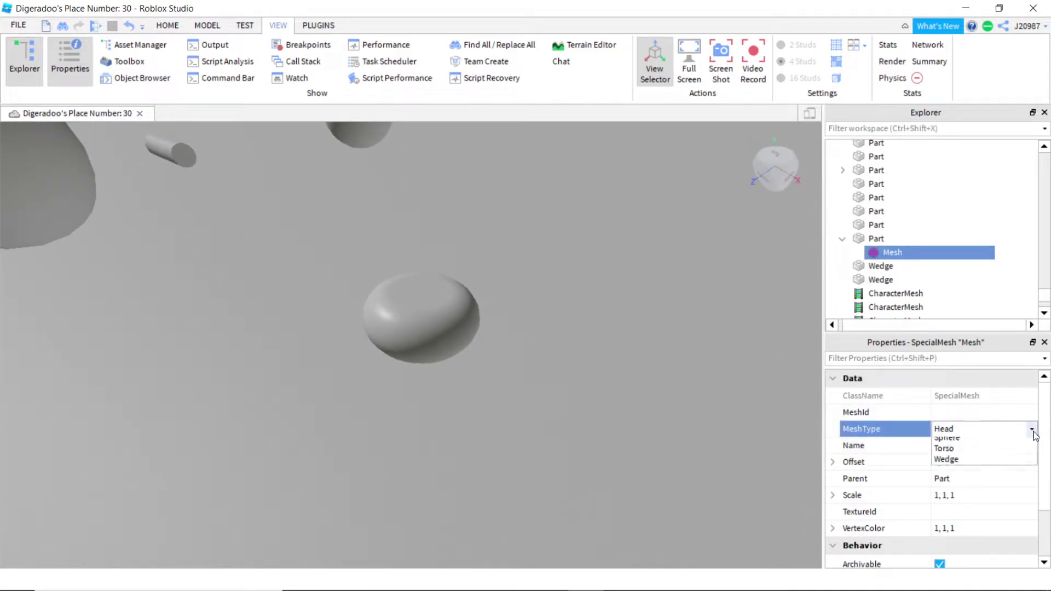
pyautogui.click(974, 464)
pyautogui.scroll(-3, 573, 354)
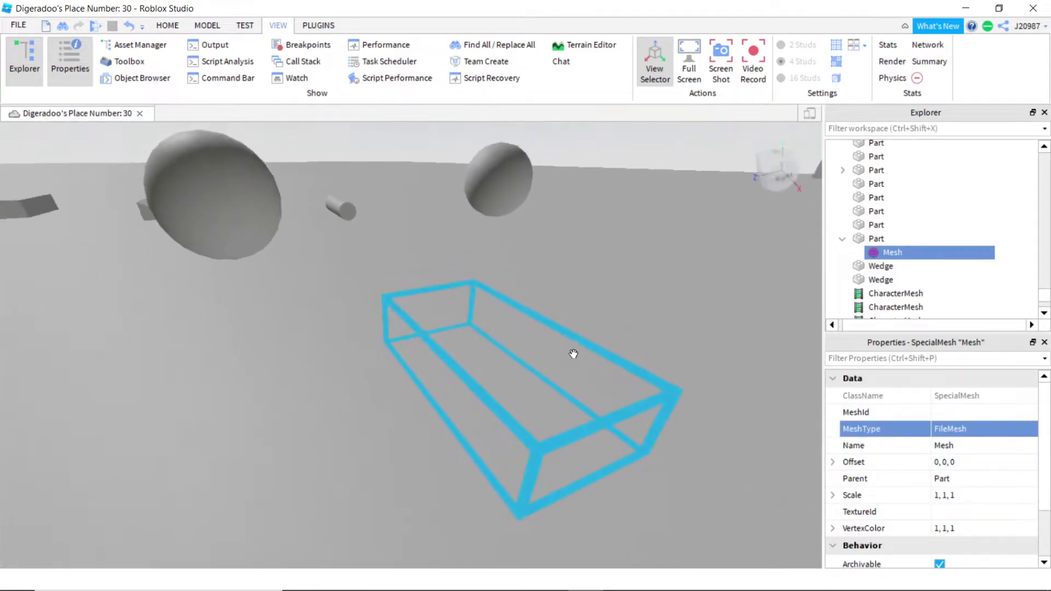
pyautogui.moveTo(574, 353); pyautogui.dragTo(520, 363, button='right')
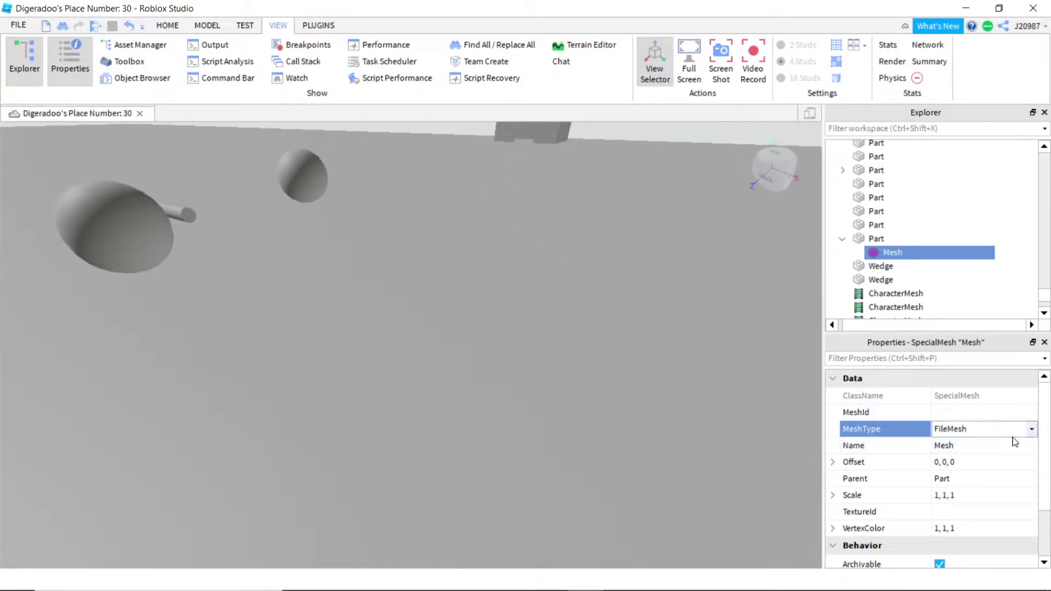
# Step: Change the block's MeshType to Cylinder and select the part to view its properties
pyautogui.click(1032, 430)
pyautogui.click(982, 456)
pyautogui.moveTo(629, 348); pyautogui.dragTo(601, 339, button='right')
pyautogui.click(486, 381)
pyautogui.scroll(-2, 993, 477)
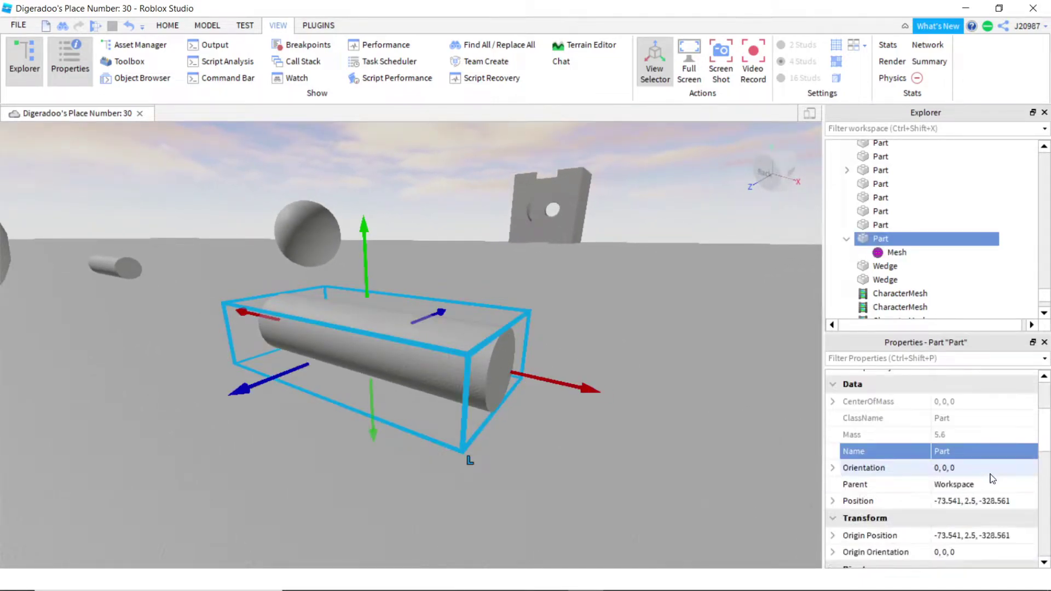
pyautogui.scroll(3, 992, 479)
# Step: Select the mesh under the part again and set its MeshType to Head
pyautogui.click(893, 252)
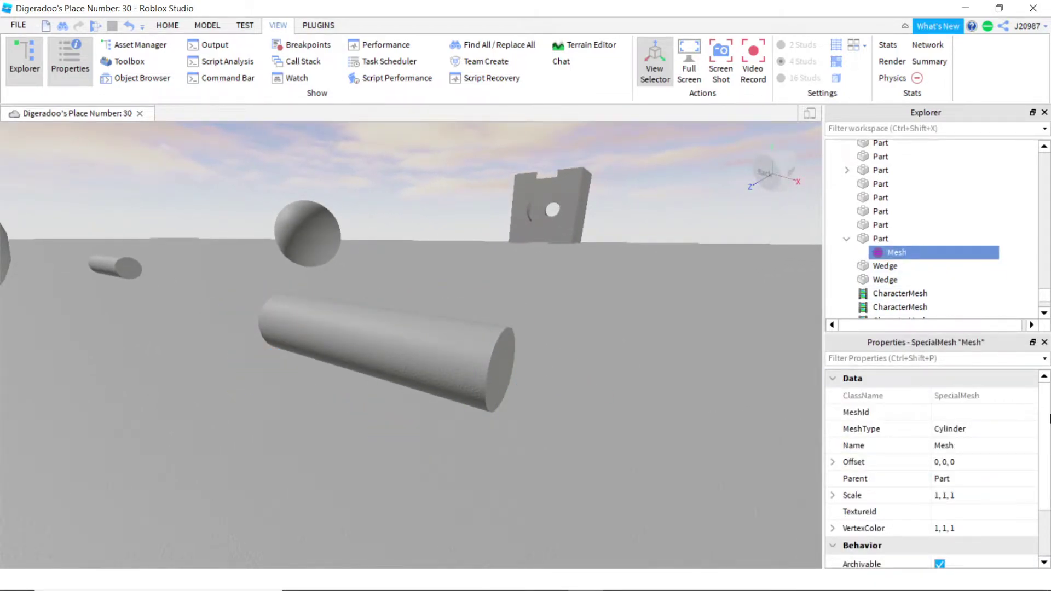
pyautogui.click(1010, 435)
pyautogui.click(1031, 429)
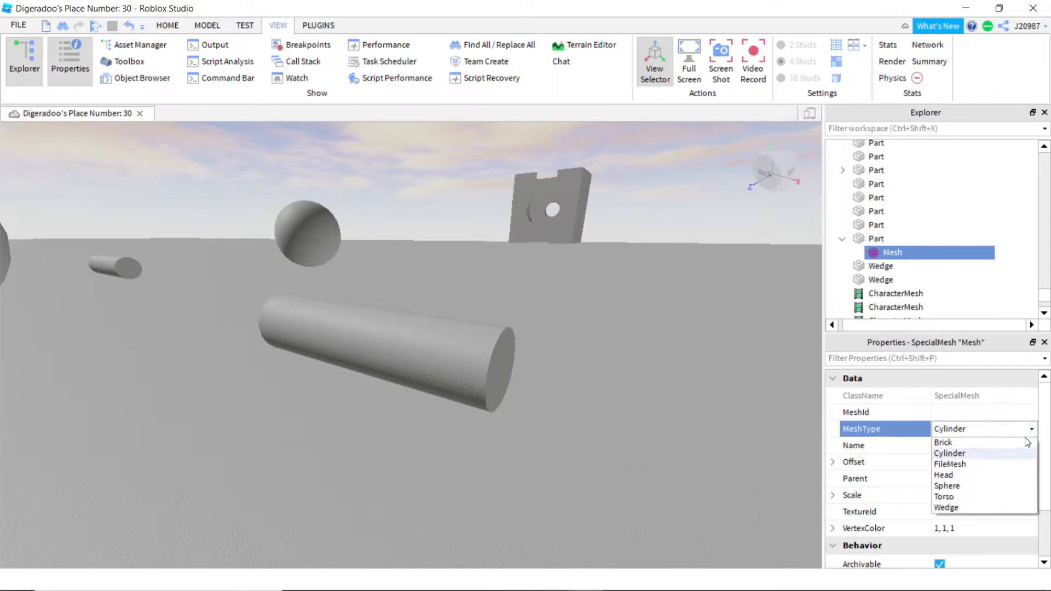
pyautogui.click(943, 475)
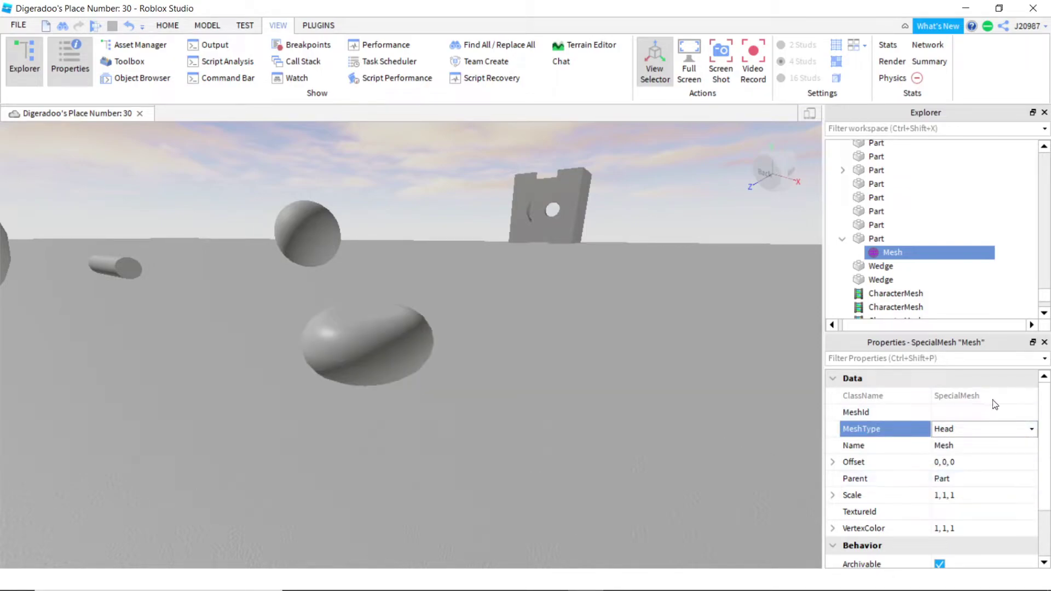
# Step: Set the mesh's MeshType to Torso and inspect the resulting shape
pyautogui.click(1032, 432)
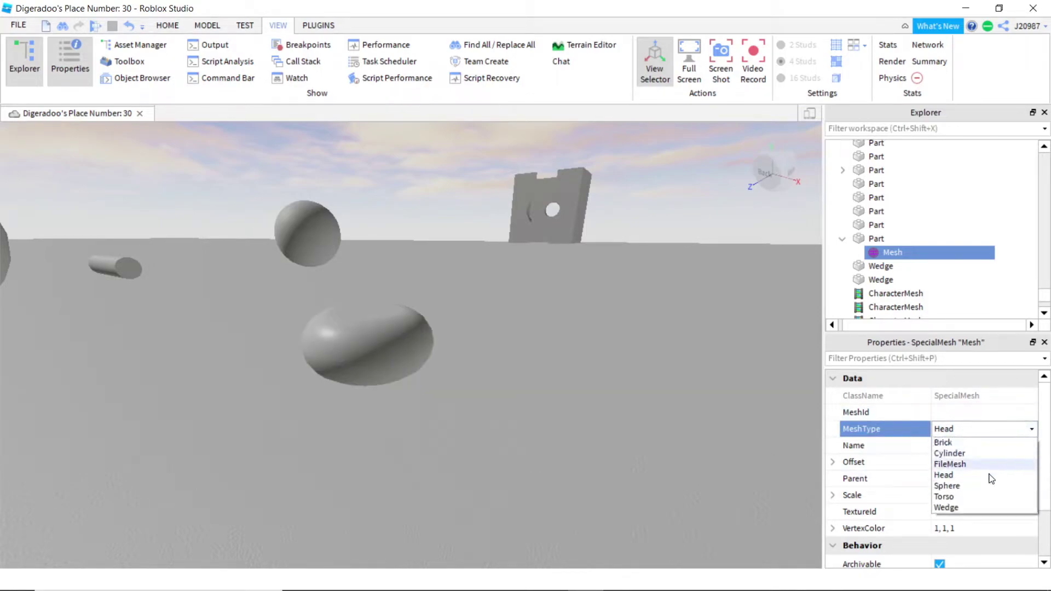
pyautogui.click(943, 496)
pyautogui.moveTo(746, 460); pyautogui.dragTo(755, 362, button='right')
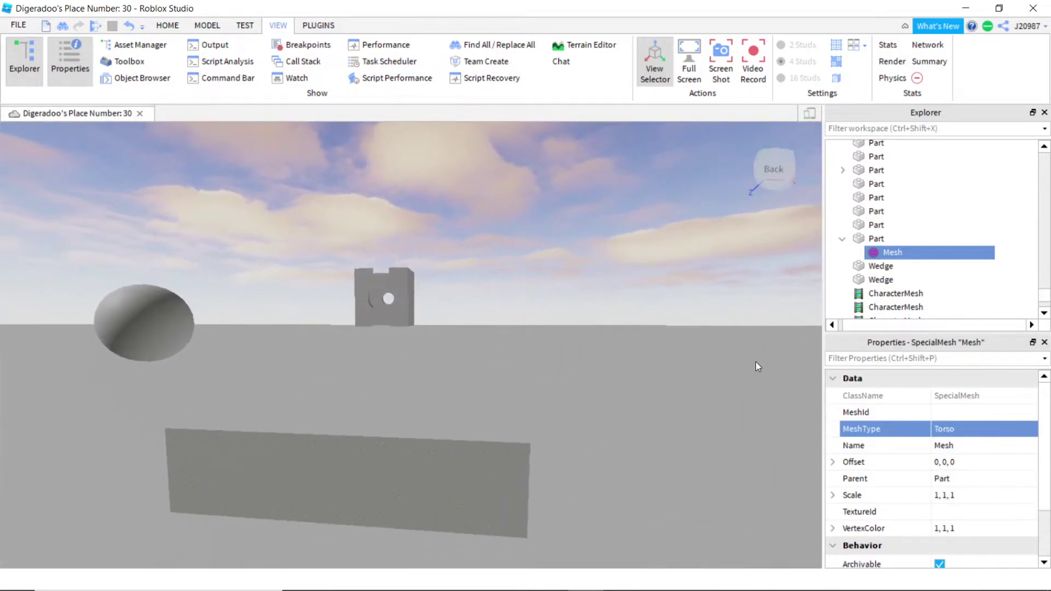
# Step: Switch the MeshType to Cylinder and return it to Head
pyautogui.click(1033, 430)
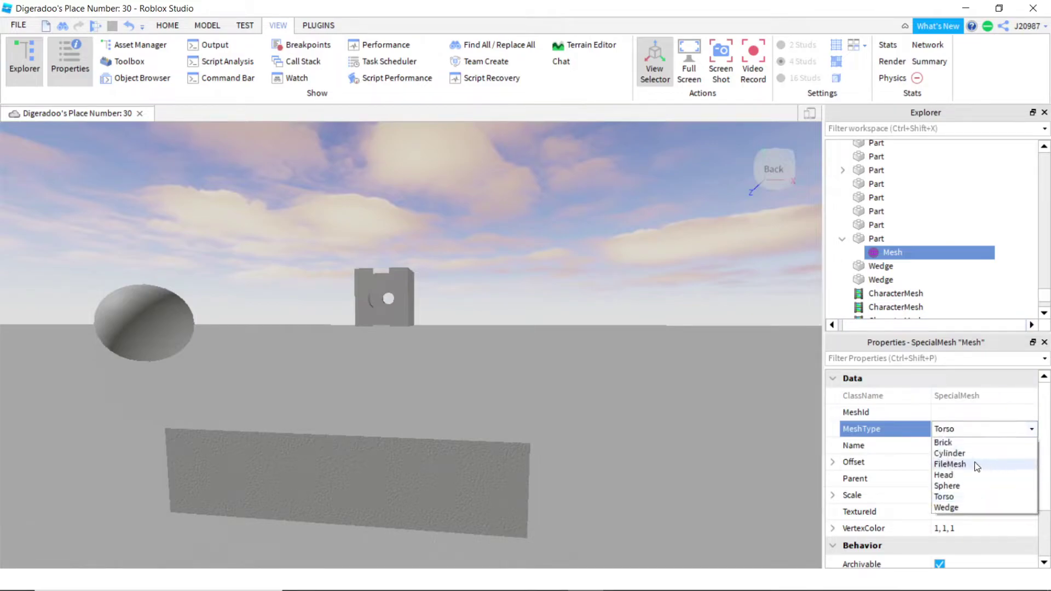
pyautogui.click(950, 453)
pyautogui.moveTo(560, 380); pyautogui.dragTo(560, 380, button='right')
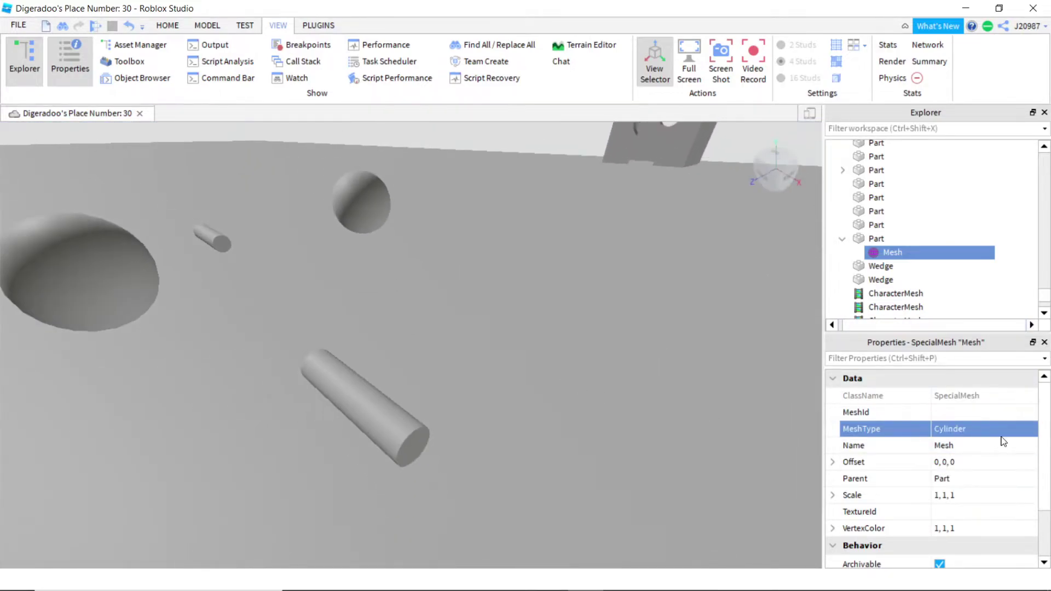
pyautogui.click(1031, 429)
pyautogui.click(951, 472)
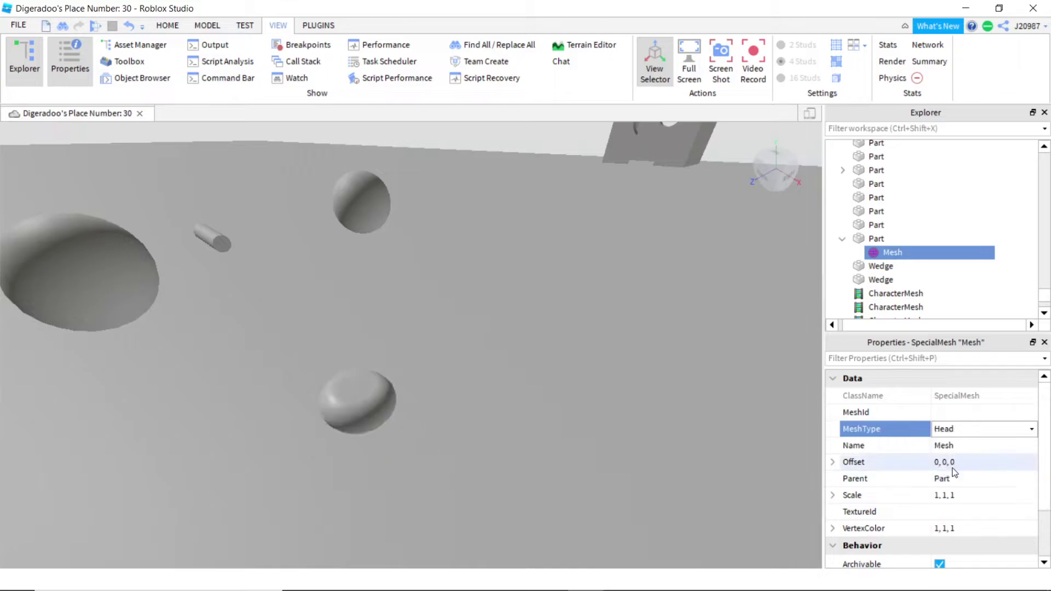
# Step: Examine the white parts beside the dark red fabric-textured surface in the existing build from several angles and distances
pyautogui.moveTo(636, 360); pyautogui.dragTo(582, 371, button='right')
pyautogui.press('w')
pyautogui.press('w')
pyautogui.moveTo(448, 304); pyautogui.dragTo(448, 306, button='right')
pyautogui.press('w')
pyautogui.press('w')
pyautogui.moveTo(391, 376); pyautogui.dragTo(392, 377, button='right')
pyautogui.press('s')
pyautogui.press('w')
pyautogui.press('s')
pyautogui.press('w')
pyautogui.scroll(3, 392, 377)
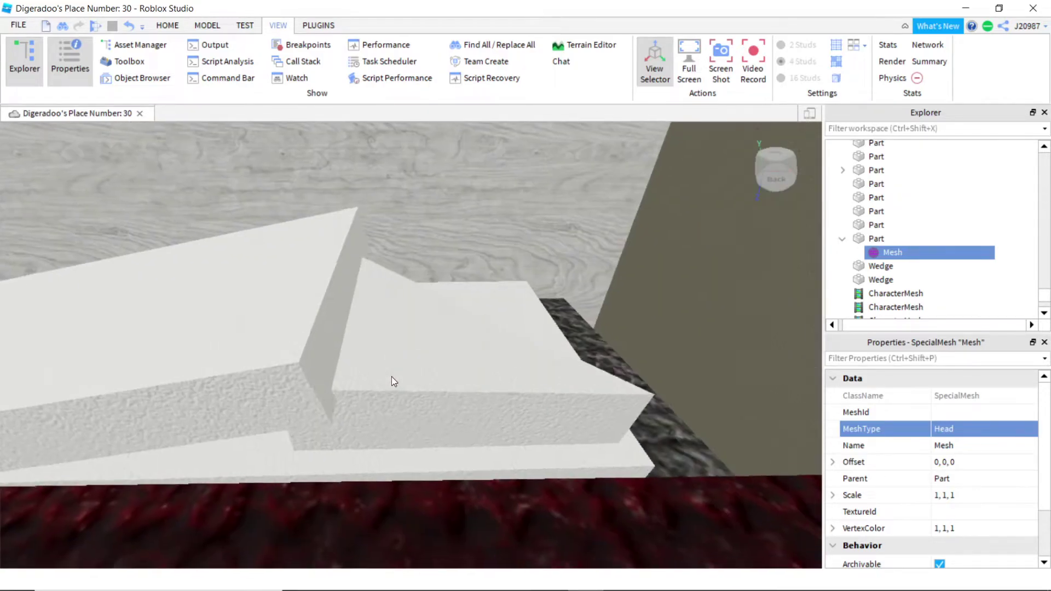
pyautogui.moveTo(392, 376); pyautogui.dragTo(390, 374, button='right')
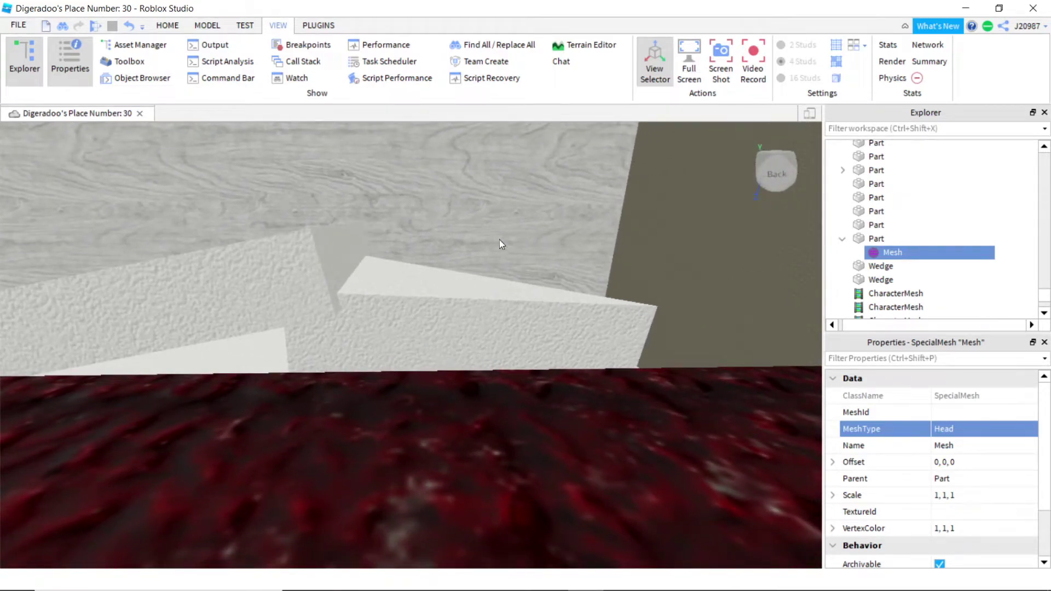
pyautogui.moveTo(538, 282); pyautogui.dragTo(536, 285, button='right')
pyautogui.scroll(-3, 479, 464)
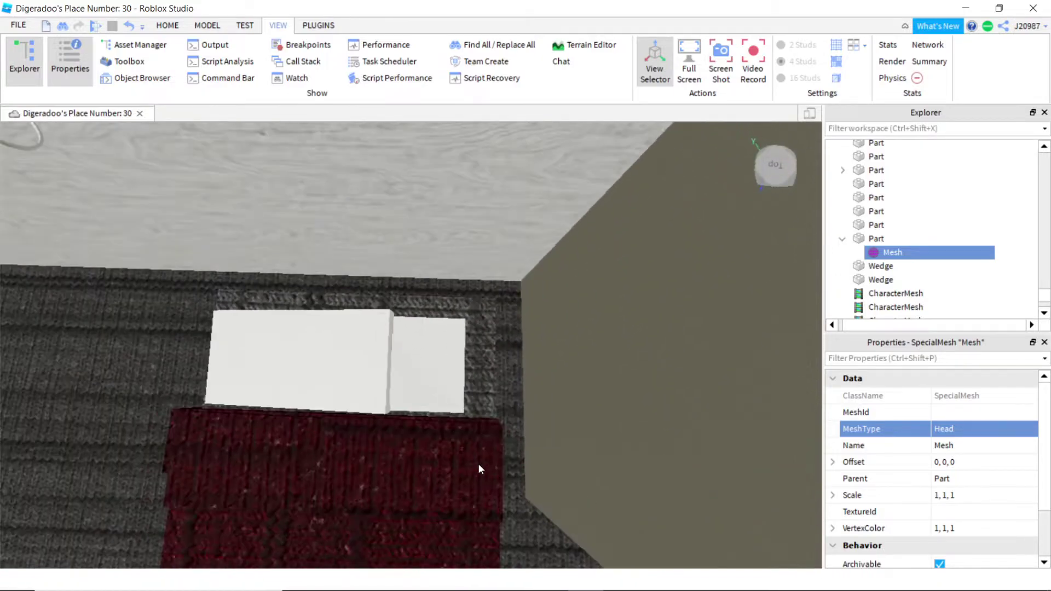
pyautogui.scroll(5, 465, 446)
pyautogui.moveTo(465, 447)
pyautogui.mouseDown(button='right')
pyautogui.moveTo(473, 429)
pyautogui.moveTo(461, 445)
pyautogui.mouseUp(button='right')
pyautogui.scroll(-5, 465, 446)
pyautogui.scroll(5, 465, 447)
pyautogui.scroll(-3, 465, 446)
pyautogui.scroll(-7, 464, 446)
pyautogui.scroll(-3, 478, 455)
pyautogui.scroll(5, 473, 429)
pyautogui.scroll(8, 474, 430)
pyautogui.scroll(7, 474, 429)
# Step: Select the Head-meshed block on the baseplate and stretch it upward into a tall shape with the Scale tool
pyautogui.press('w')
pyautogui.press('w')
pyautogui.moveTo(460, 394); pyautogui.dragTo(440, 391)
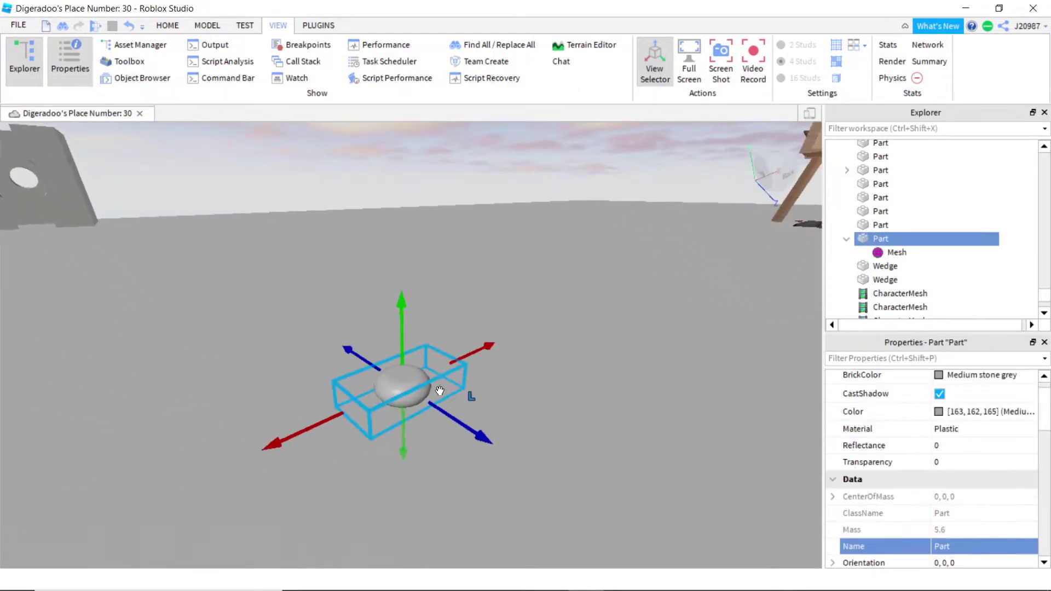
pyautogui.click(200, 27)
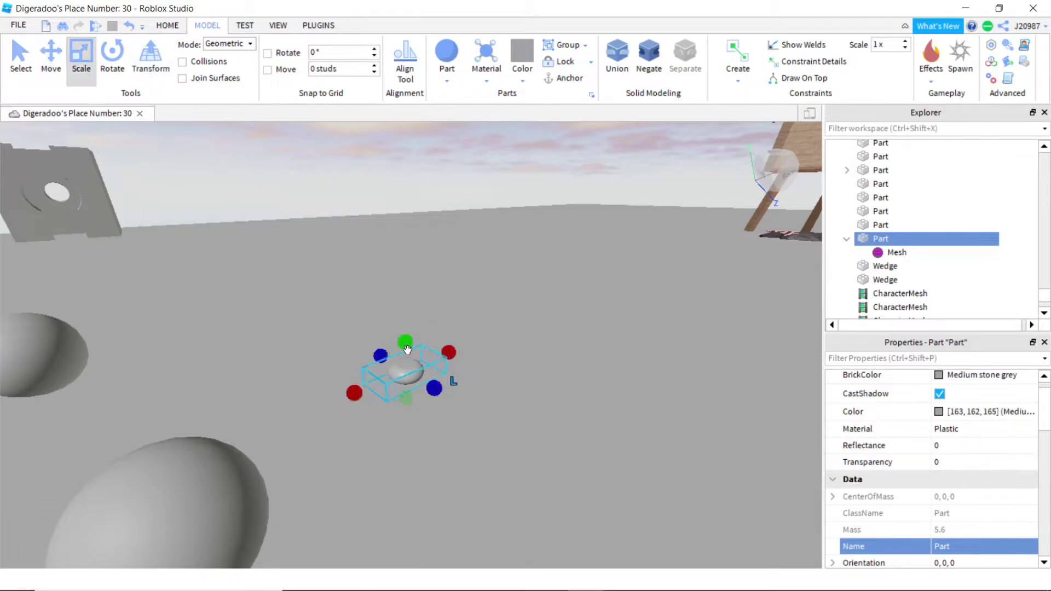
pyautogui.moveTo(411, 220); pyautogui.dragTo(411, 219)
pyautogui.scroll(2, 432, 246)
pyautogui.moveTo(432, 247); pyautogui.dragTo(432, 246, button='right')
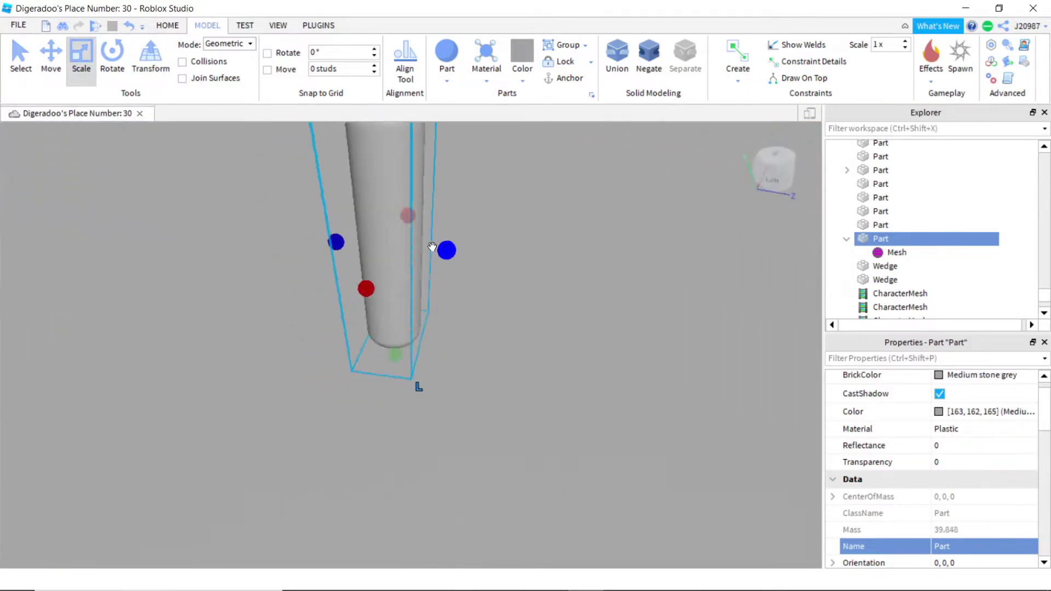
# Step: Widen the tall Head-meshed block horizontally into a broad rounded shape with the Scale tool
pyautogui.moveTo(700, 261); pyautogui.dragTo(609, 288, button='right')
pyautogui.moveTo(449, 347); pyautogui.dragTo(569, 352)
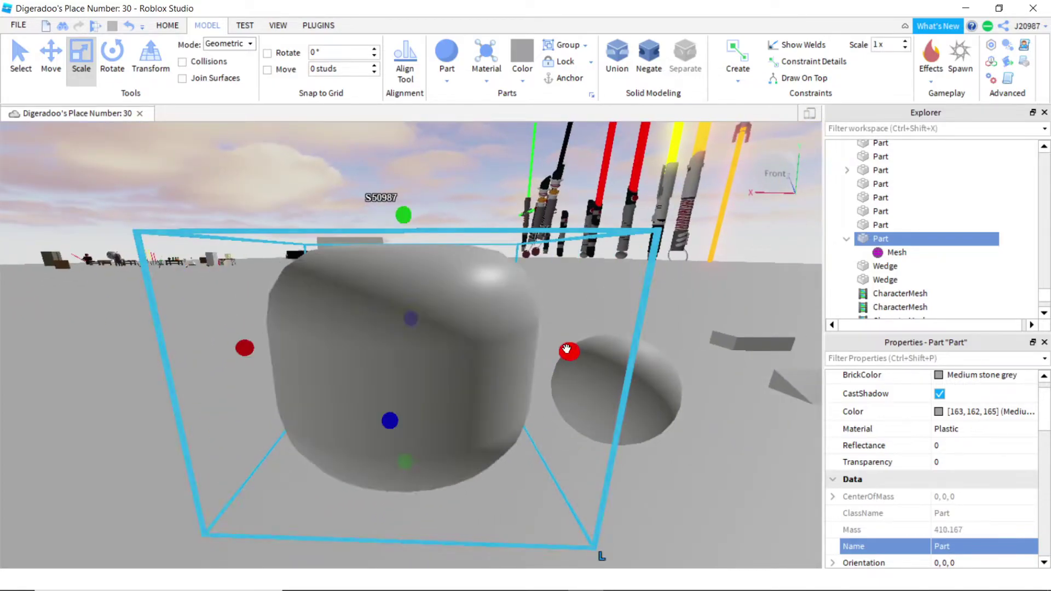
pyautogui.moveTo(469, 359); pyautogui.dragTo(646, 358, button='right')
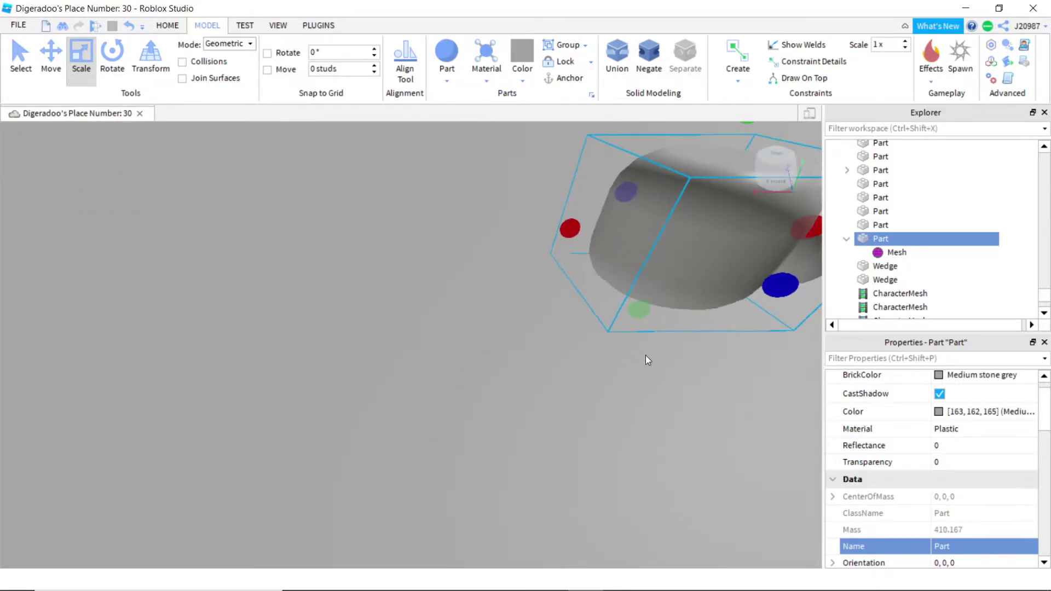
pyautogui.moveTo(734, 289); pyautogui.dragTo(691, 272, button='right')
# Step: Select the flat wedge lying on the baseplate and insert a SpecialMesh object into it
pyautogui.click(390, 377)
pyautogui.press('w')
pyautogui.moveTo(427, 324); pyautogui.dragTo(426, 300, button='right')
pyautogui.moveTo(431, 359); pyautogui.dragTo(442, 404, button='right')
pyautogui.press('a')
pyautogui.click(439, 390)
pyautogui.press('w')
pyautogui.press('s')
pyautogui.rightClick(426, 391)
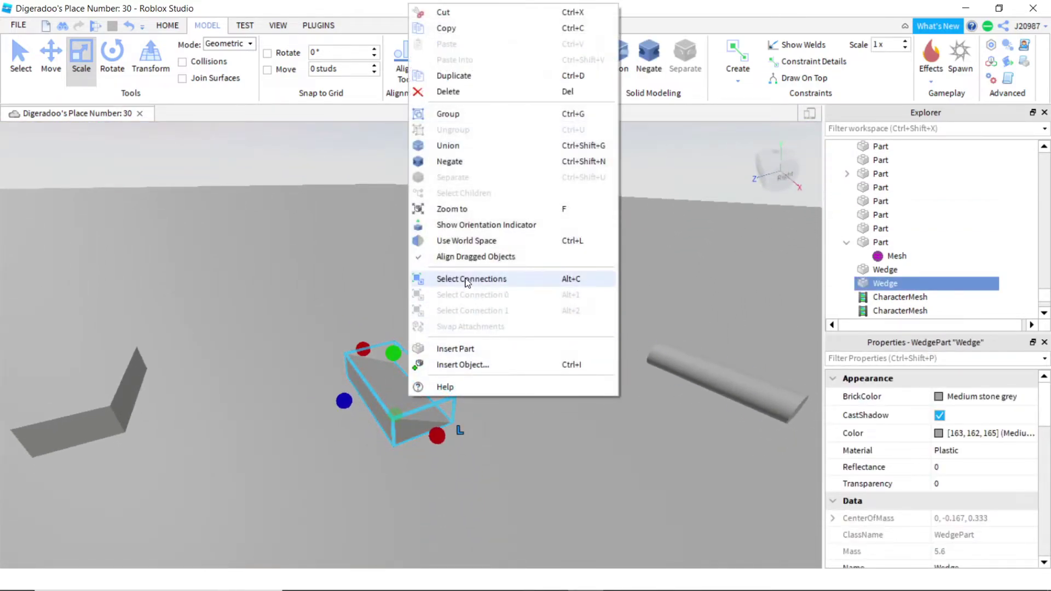
pyautogui.click(477, 364)
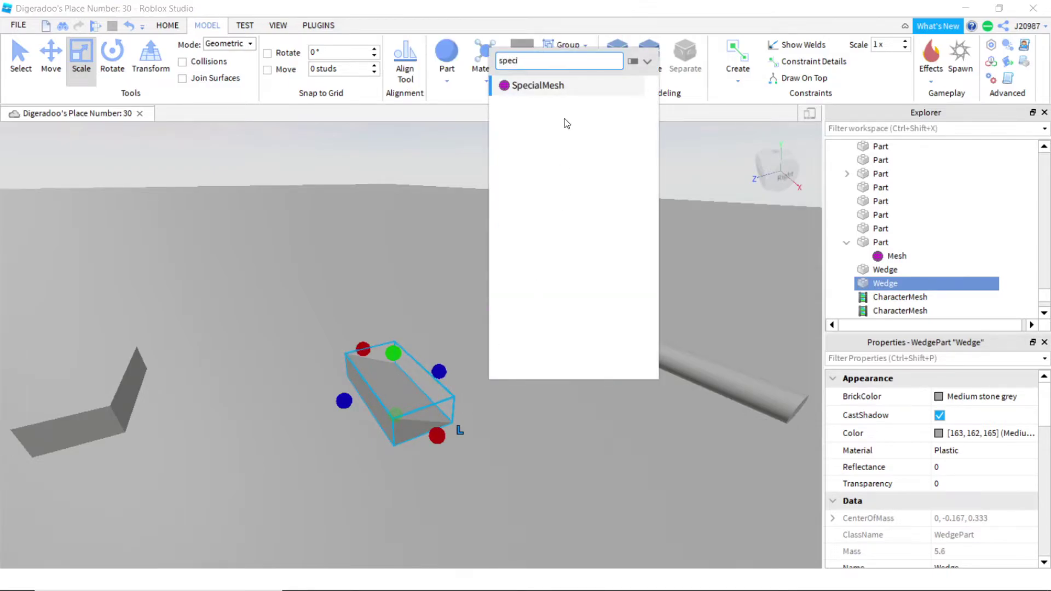
pyautogui.click(567, 94)
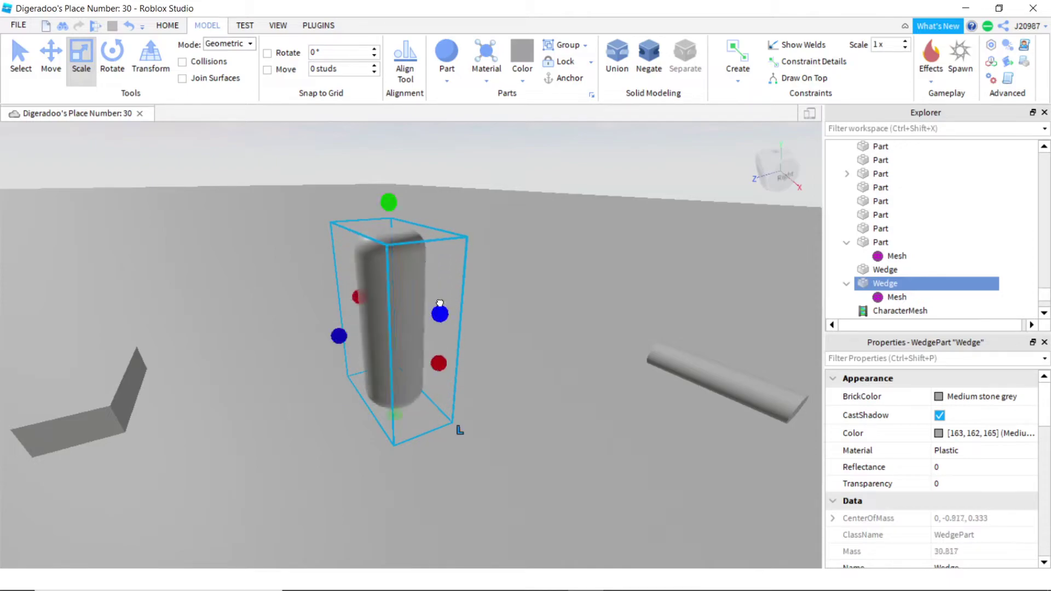
# Step: Stretch the meshed wedge along its width and depth into a broad rounded block with the Scale tool
pyautogui.moveTo(440, 305); pyautogui.dragTo(569, 280)
pyautogui.moveTo(569, 280); pyautogui.dragTo(569, 281, button='right')
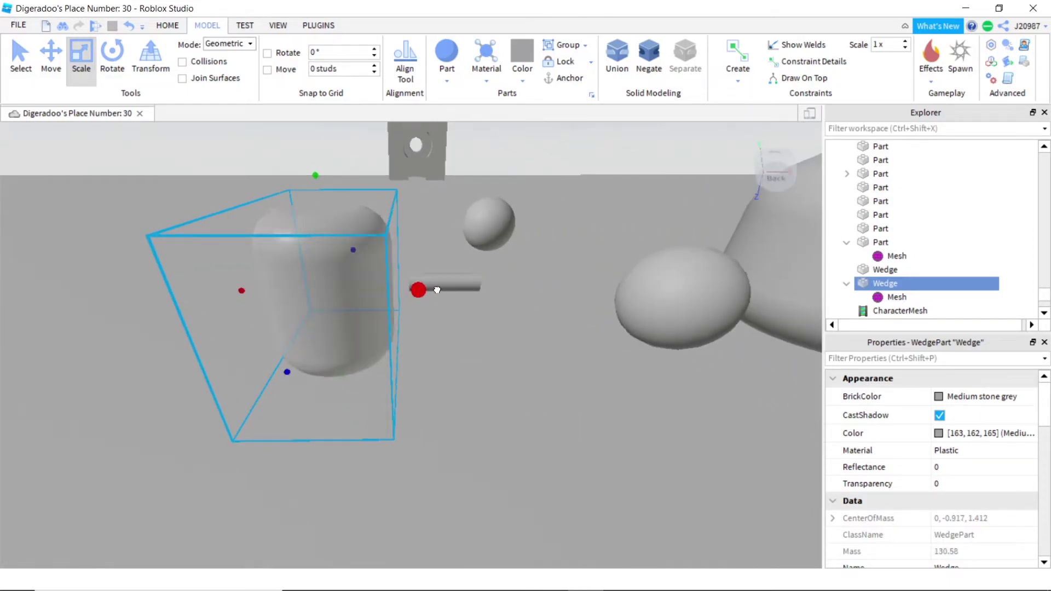
pyautogui.moveTo(437, 290); pyautogui.dragTo(498, 297)
pyautogui.moveTo(498, 297); pyautogui.dragTo(497, 299, button='right')
pyautogui.moveTo(431, 315); pyautogui.dragTo(407, 460)
pyautogui.moveTo(403, 314); pyautogui.dragTo(699, 282)
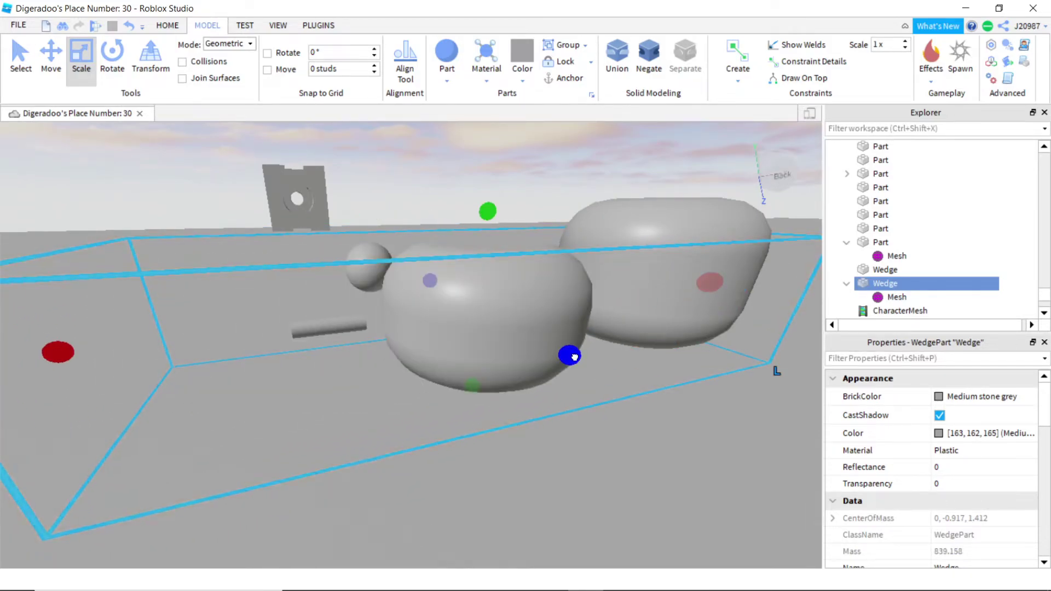
pyautogui.moveTo(574, 356); pyautogui.dragTo(606, 361)
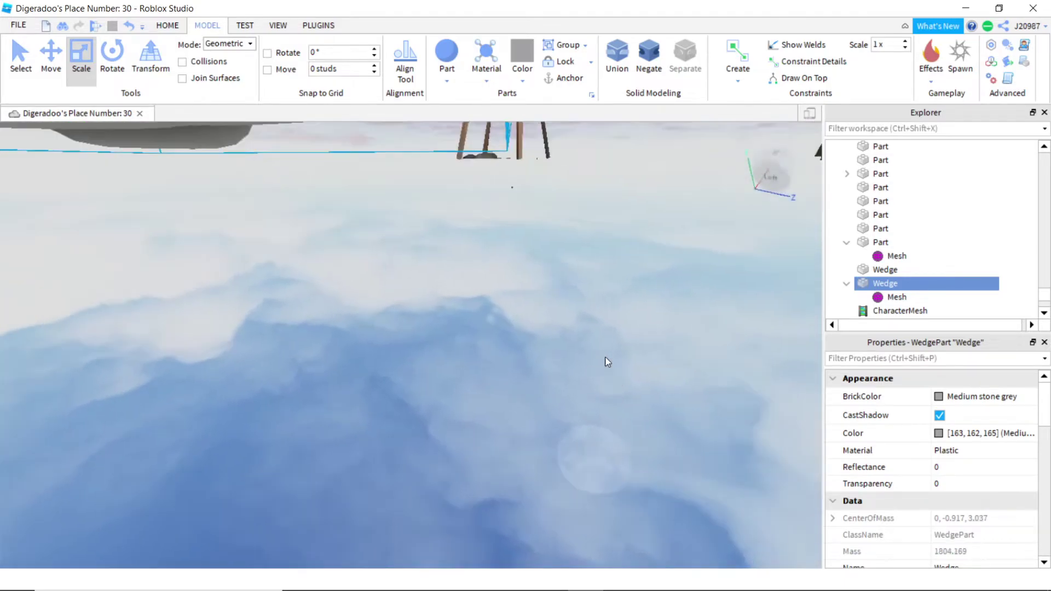
# Step: Increase the height of the widened meshed wedge with the Scale tool
pyautogui.press('s')
pyautogui.moveTo(606, 358); pyautogui.dragTo(596, 353, button='right')
pyautogui.press('s')
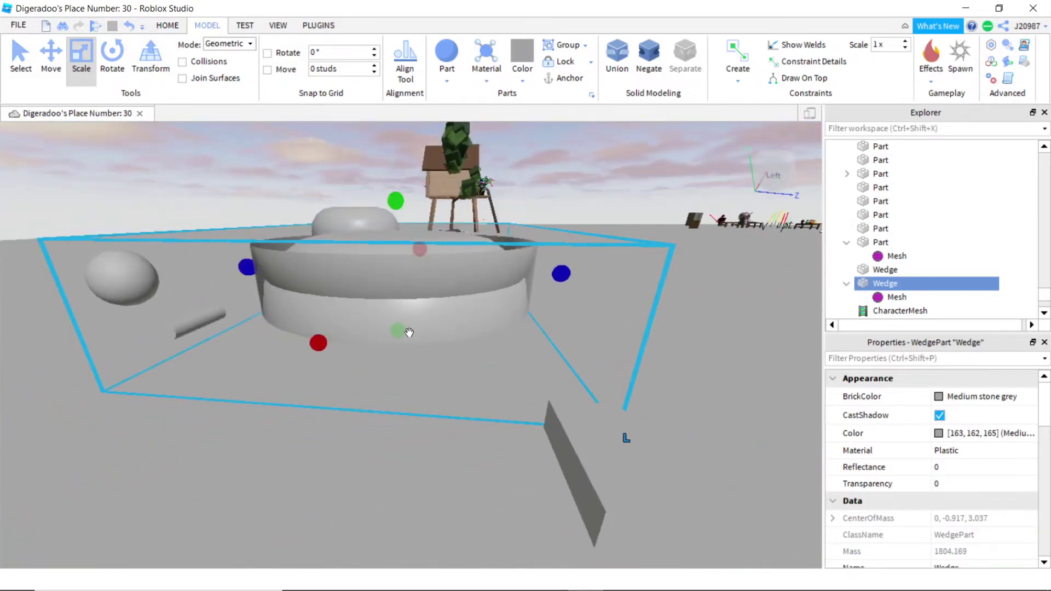
pyautogui.moveTo(398, 325)
pyautogui.mouseDown()
pyautogui.moveTo(396, 265)
pyautogui.moveTo(396, 308)
pyautogui.mouseUp()
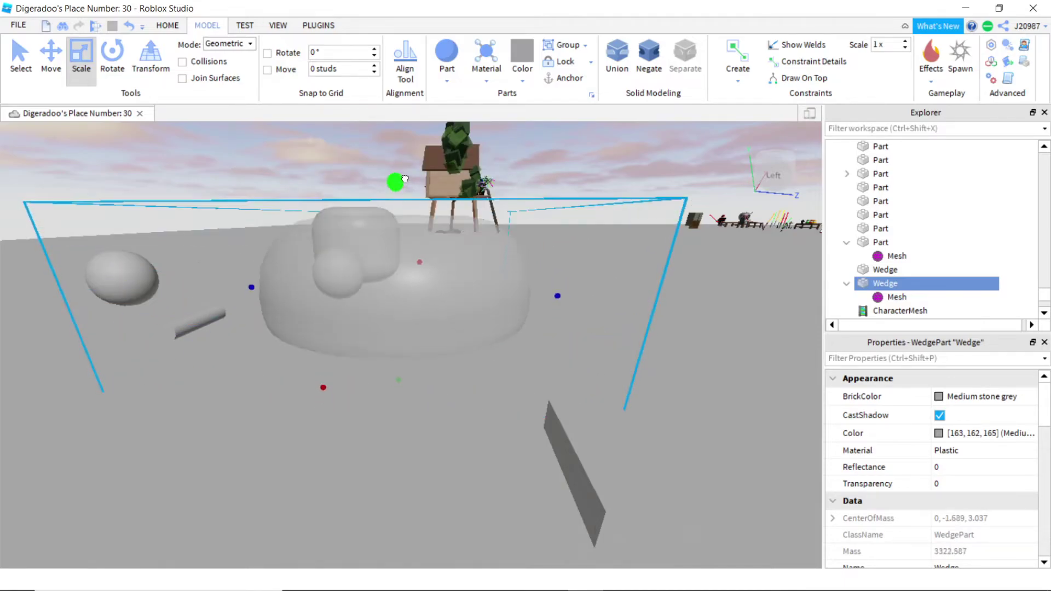
pyautogui.press('w')
pyautogui.moveTo(528, 268); pyautogui.dragTo(523, 274, button='right')
pyautogui.press('w')
pyautogui.press('d')
pyautogui.press('s')
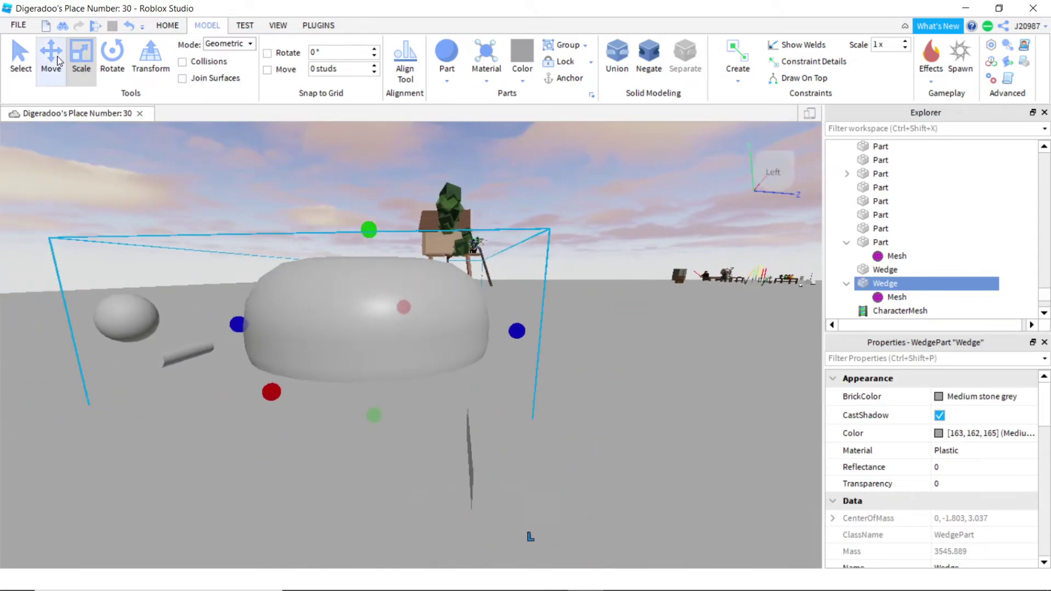
# Step: Activate the Move tool, inspect the enlarged meshed wedge up close and clear the selection
pyautogui.scroll(8, 372, 148)
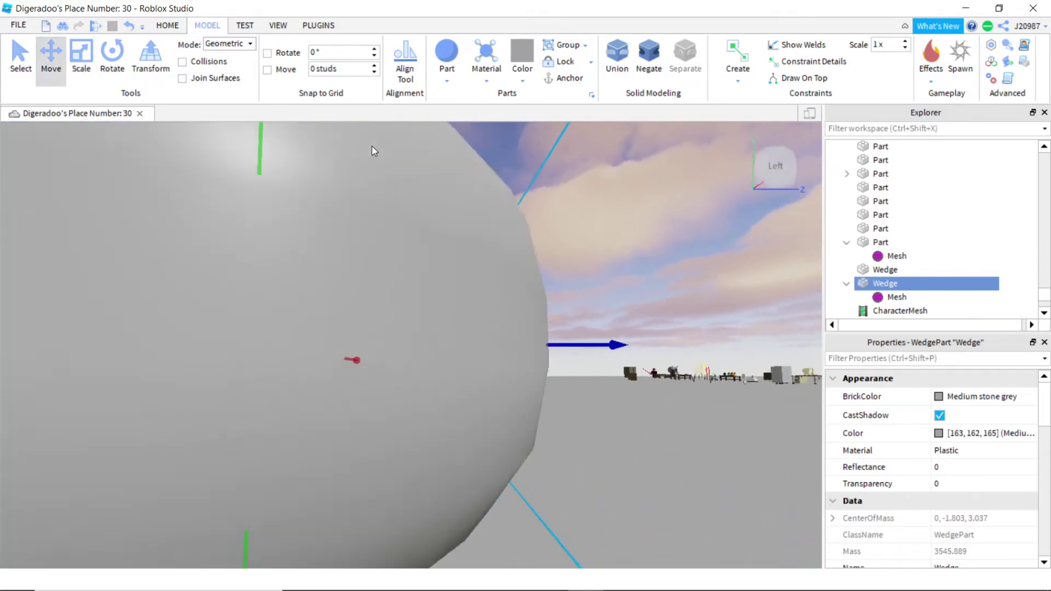
pyautogui.press('s')
pyautogui.moveTo(372, 146); pyautogui.dragTo(371, 146, button='right')
pyautogui.press('w')
pyautogui.press('s')
pyautogui.click(565, 290)
# Step: Examine the finished lightsaber models at the baseplate's edge, looking at the shapes used in their hilts and blades
pyautogui.press('w')
pyautogui.moveTo(565, 291); pyautogui.dragTo(564, 291, button='right')
pyautogui.scroll(8, 487, 359)
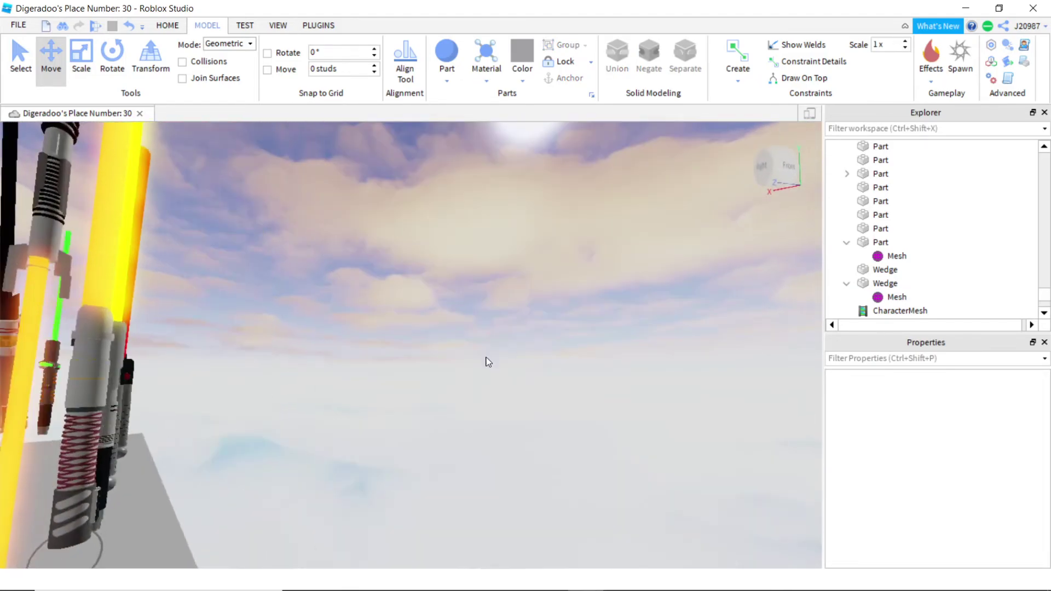
pyautogui.scroll(-2, 486, 358)
pyautogui.moveTo(486, 359); pyautogui.dragTo(487, 362, button='right')
pyautogui.scroll(-3, 486, 358)
pyautogui.scroll(3, 485, 357)
pyautogui.scroll(8, 486, 362)
pyautogui.press('w')
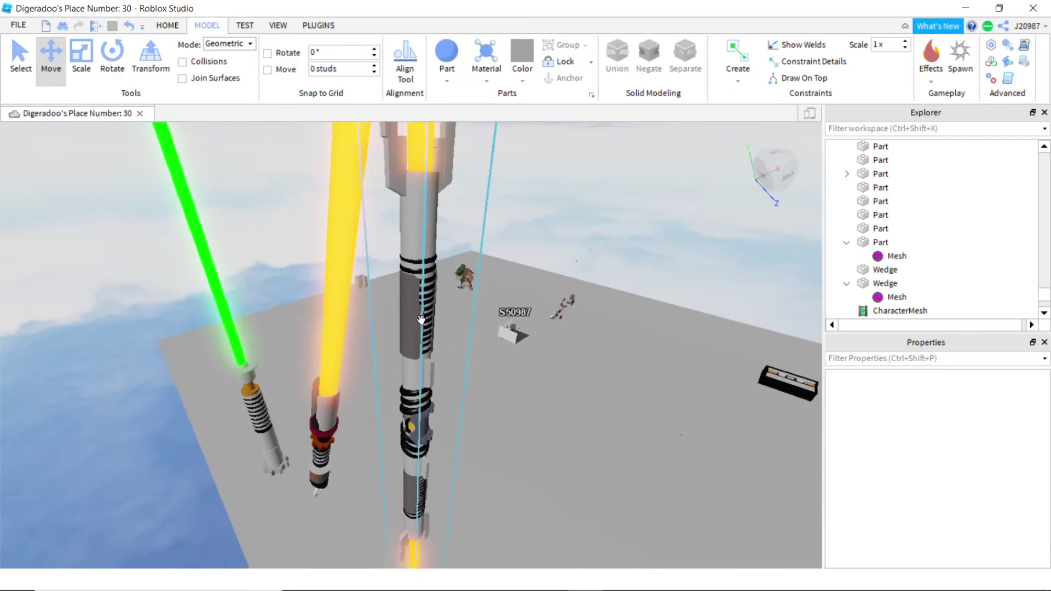
pyautogui.moveTo(444, 315); pyautogui.dragTo(423, 389, button='right')
# Step: Return to the rounded meshed parts on the baseplate and view them from a distance
pyautogui.press('s')
pyautogui.press('a')
pyautogui.press('d')
pyautogui.press('w')
pyautogui.press('w')
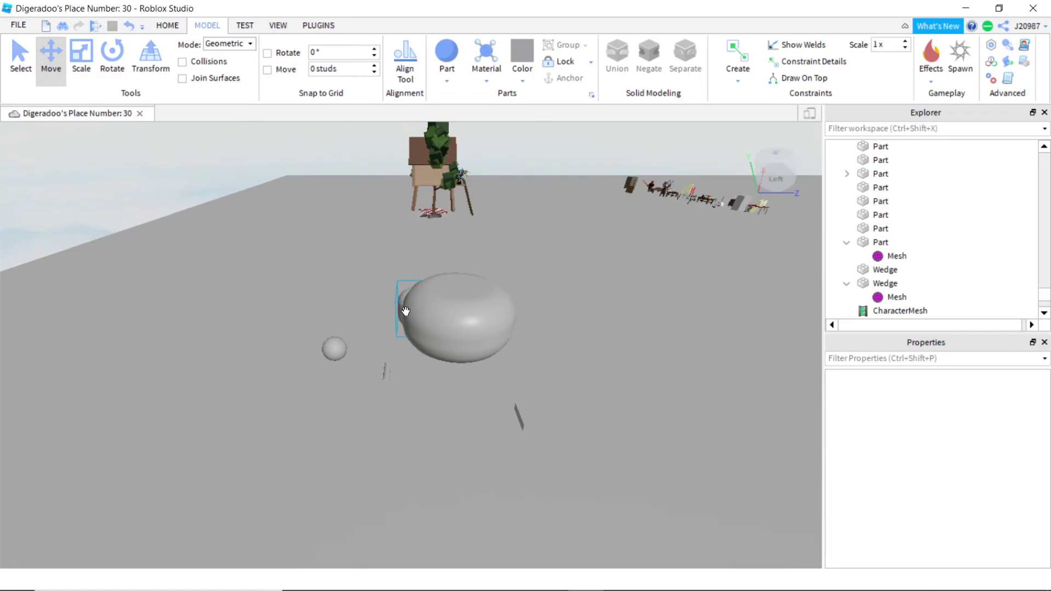
pyautogui.moveTo(363, 272); pyautogui.dragTo(363, 272, button='right')
pyautogui.press('s')
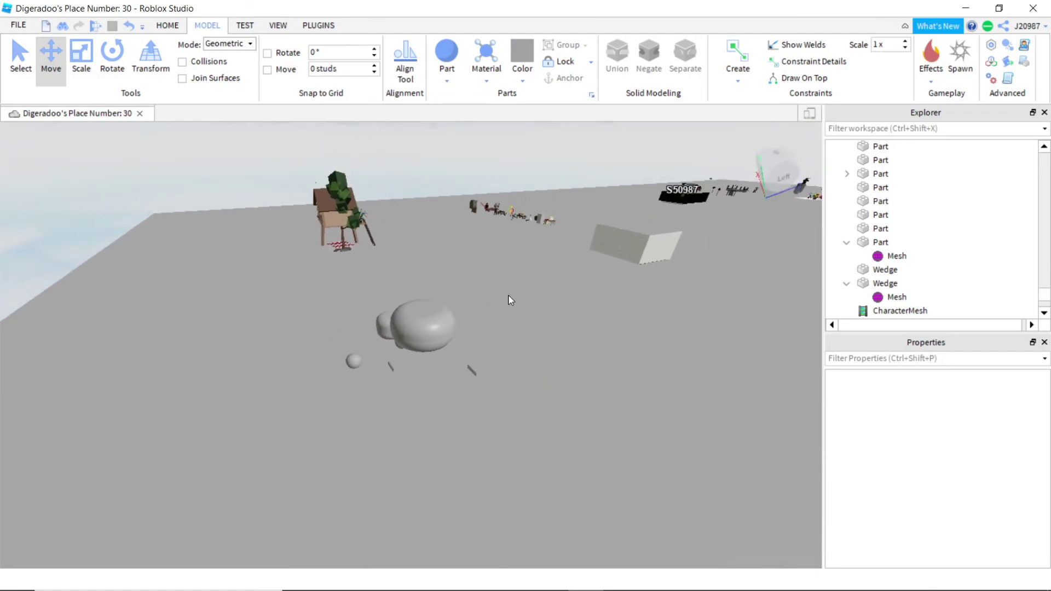
pyautogui.press('w')
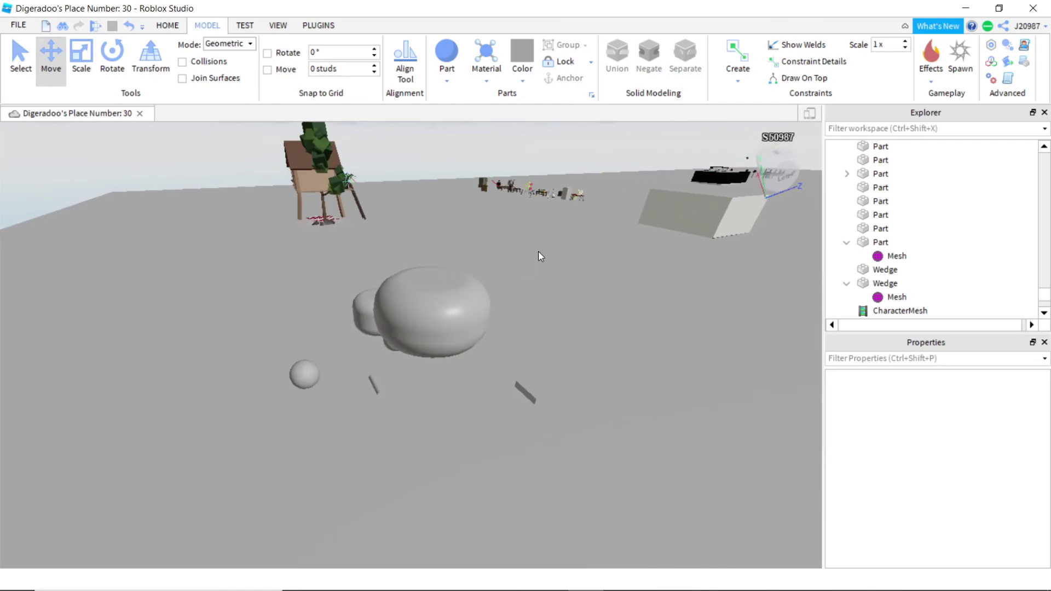